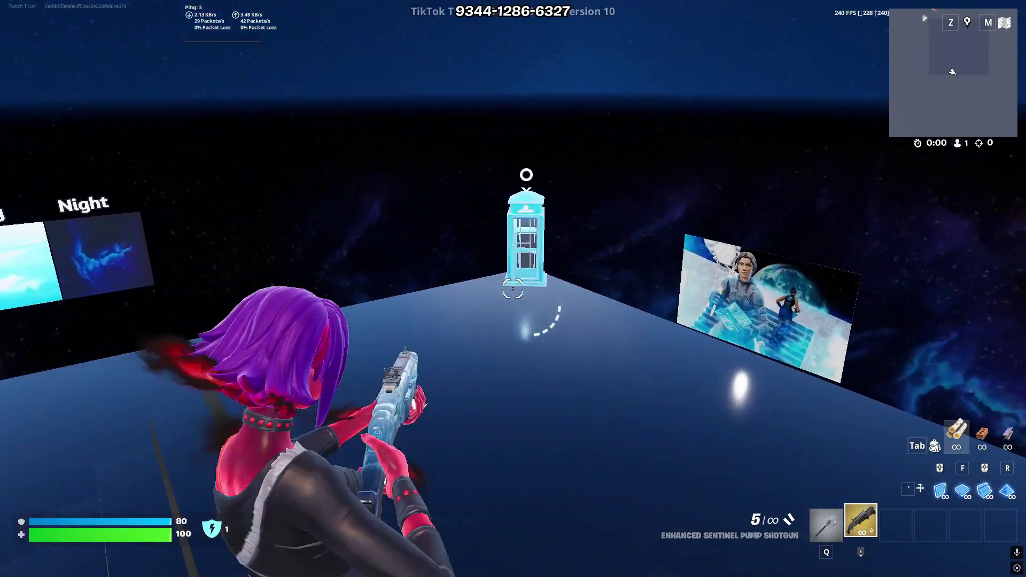
{"action": "key", "text": "r"}
{"action": "left_click", "coordinate": [513, 289]}
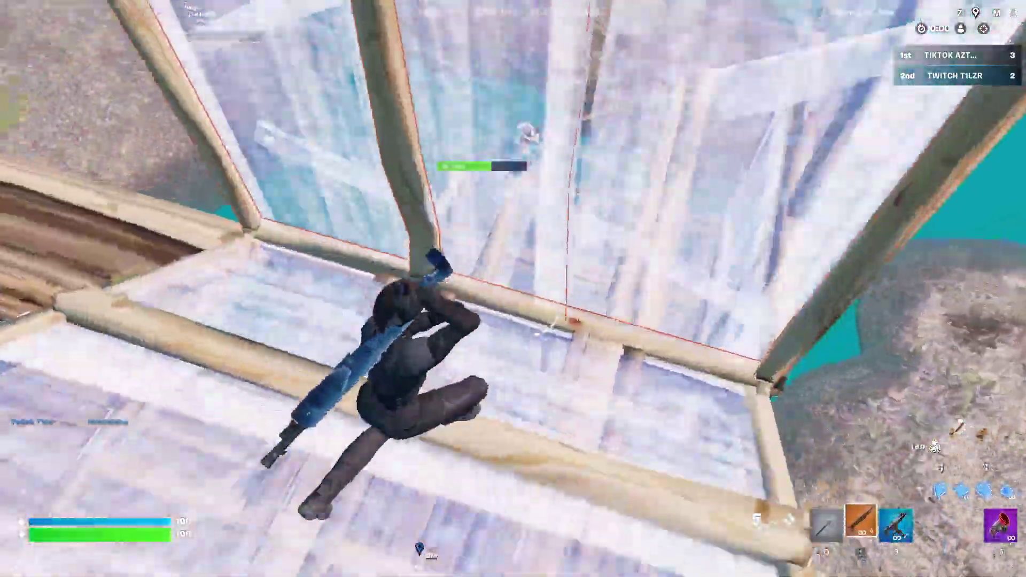
{"action": "key", "text": "e"}
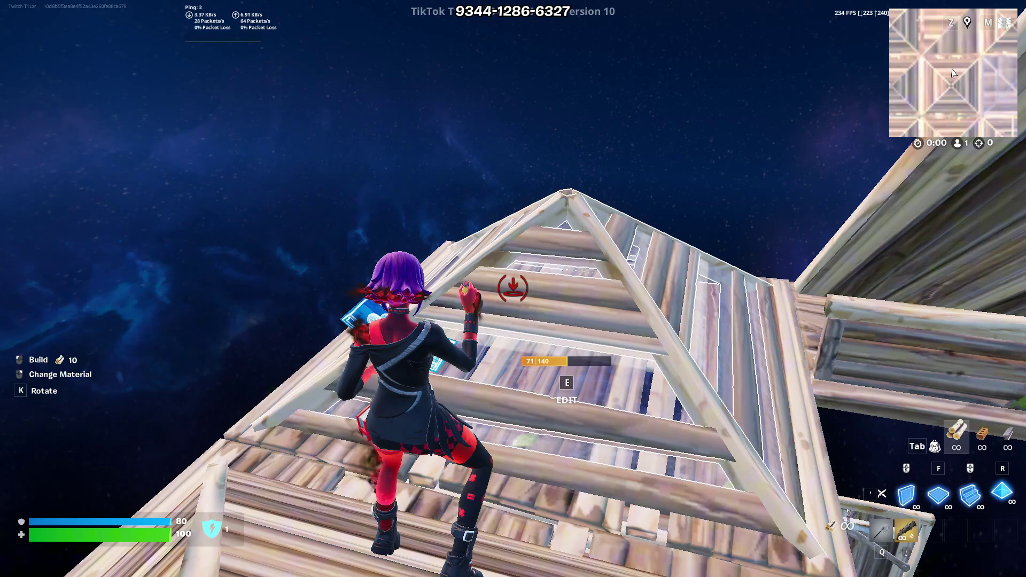
{"action": "key", "text": "e"}
{"action": "left_click", "coordinate": [513, 288]}
{"action": "key", "text": "e"}
{"action": "right_click", "coordinate": [513, 289]}
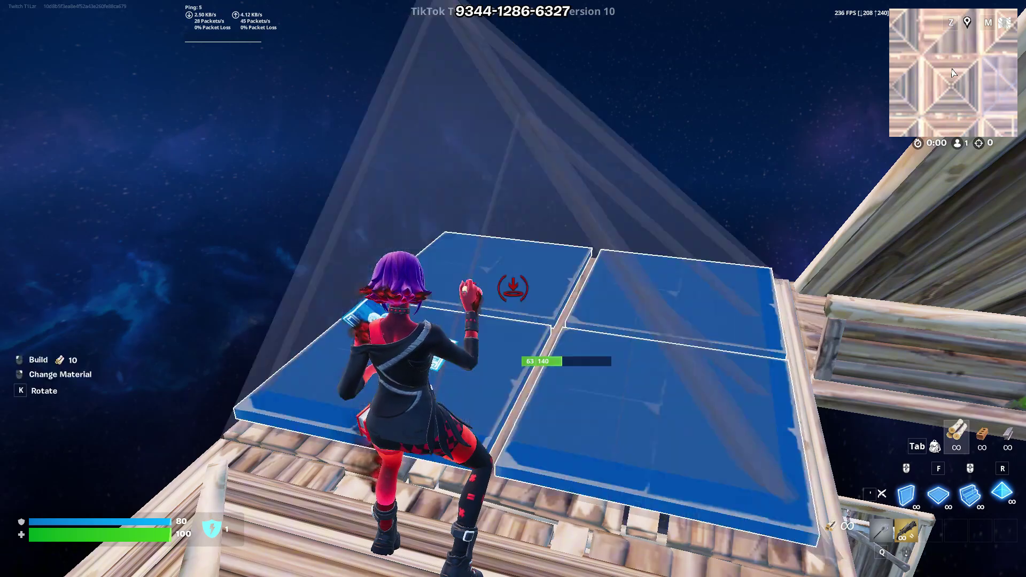
{"action": "key", "text": "e"}
{"action": "left_click", "coordinate": [513, 289]}
{"action": "key", "text": "e"}
{"action": "right_click", "coordinate": [513, 288]}
{"action": "key", "text": "e"}
{"action": "left_click", "coordinate": [513, 288]}
{"action": "key", "text": "e"}
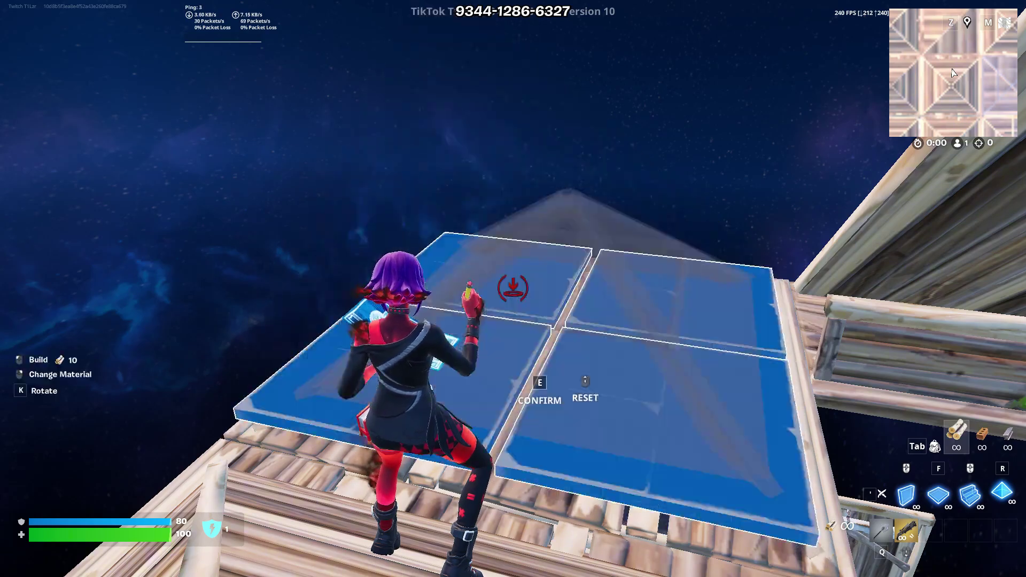
{"action": "right_click", "coordinate": [513, 289]}
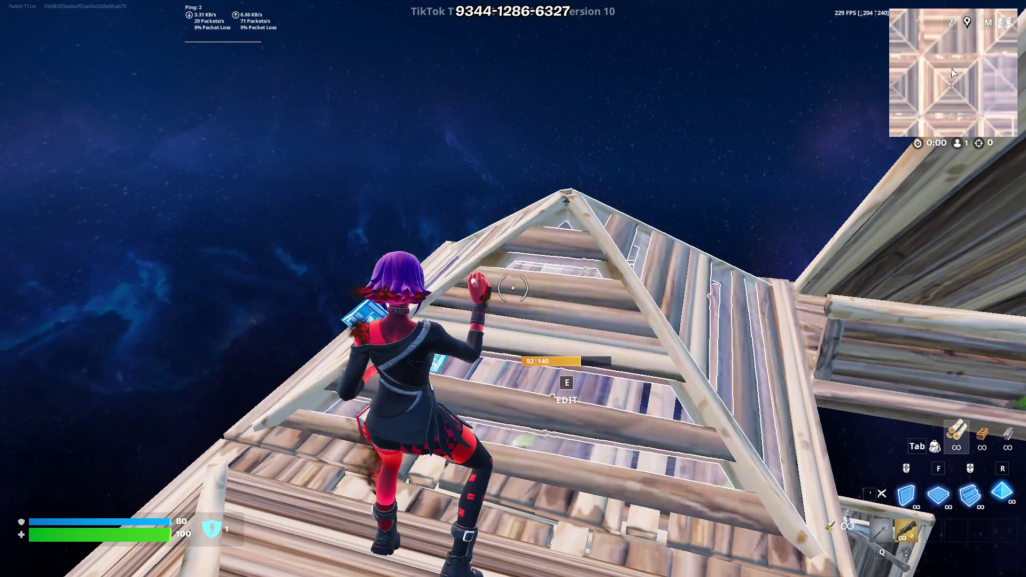
{"action": "key", "text": "e"}
{"action": "left_click", "coordinate": [513, 289]}
{"action": "key", "text": "e"}
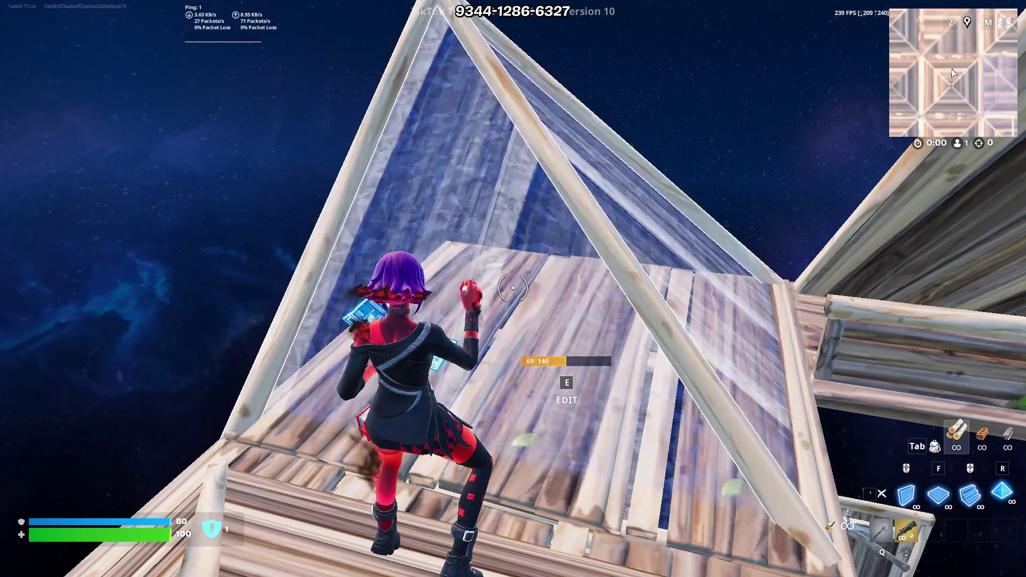
{"action": "key", "text": "r"}
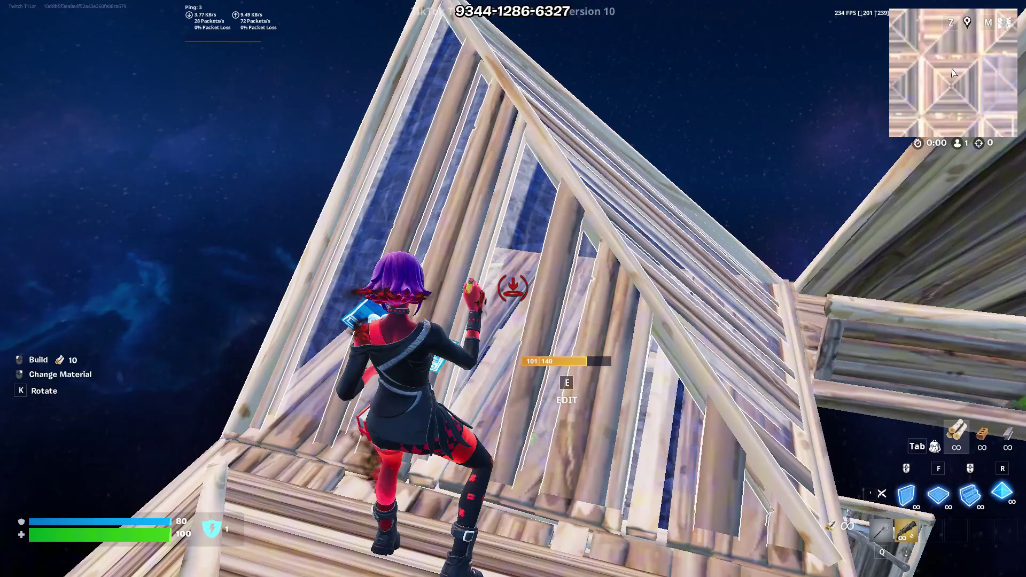
{"action": "key", "text": "e"}
{"action": "right_click", "coordinate": [513, 289]}
{"action": "key", "text": "e"}
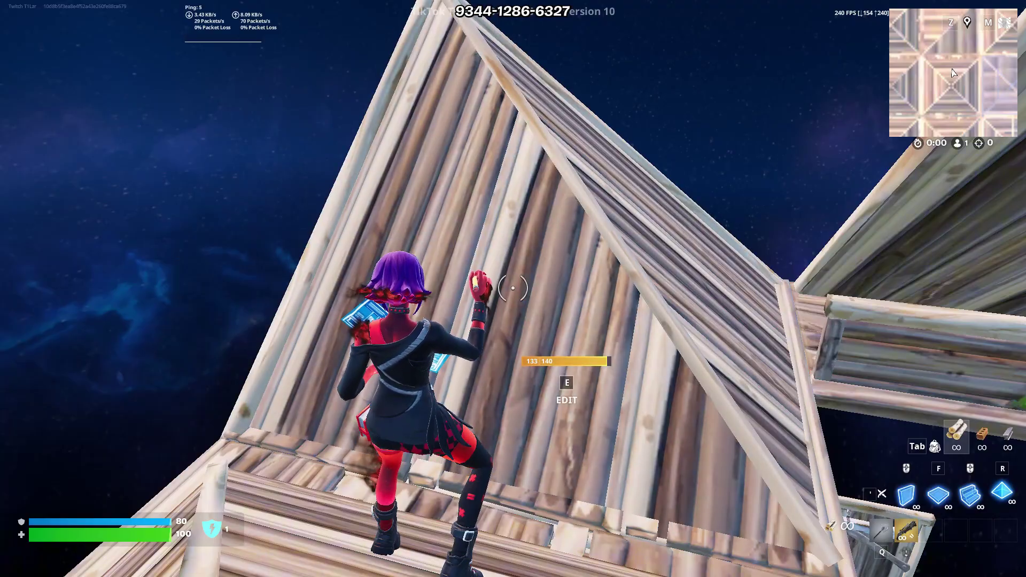
{"action": "key", "text": "r"}
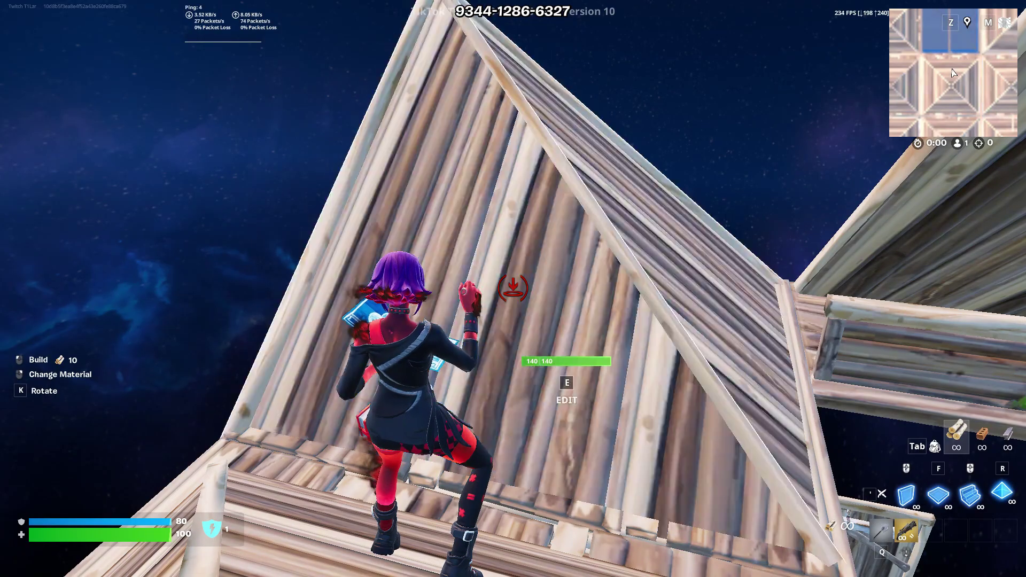
{"action": "key", "text": "e"}
{"action": "key", "text": "e"}
{"action": "key", "text": "e"}
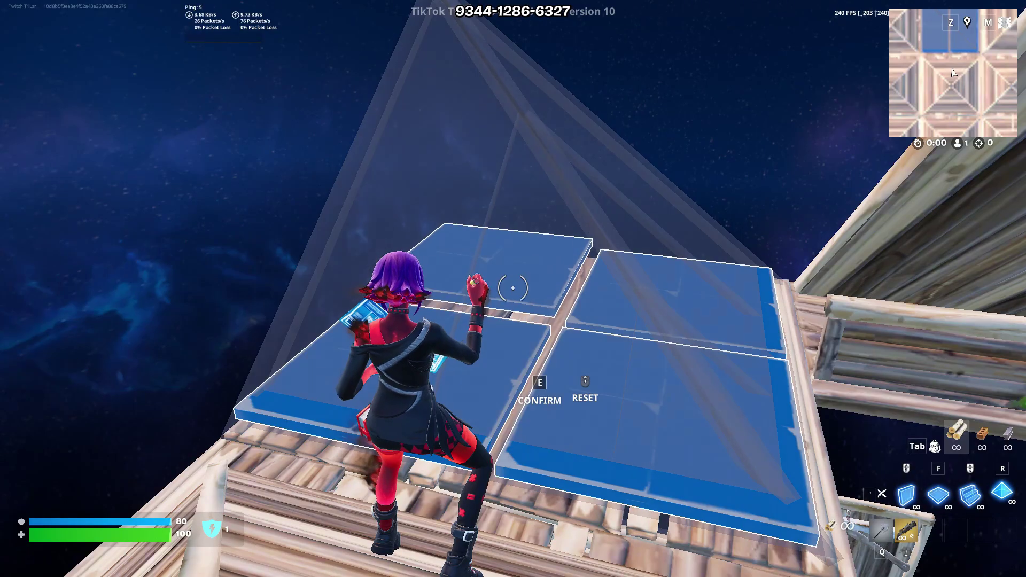
{"action": "key", "text": "e"}
{"action": "key", "text": "r"}
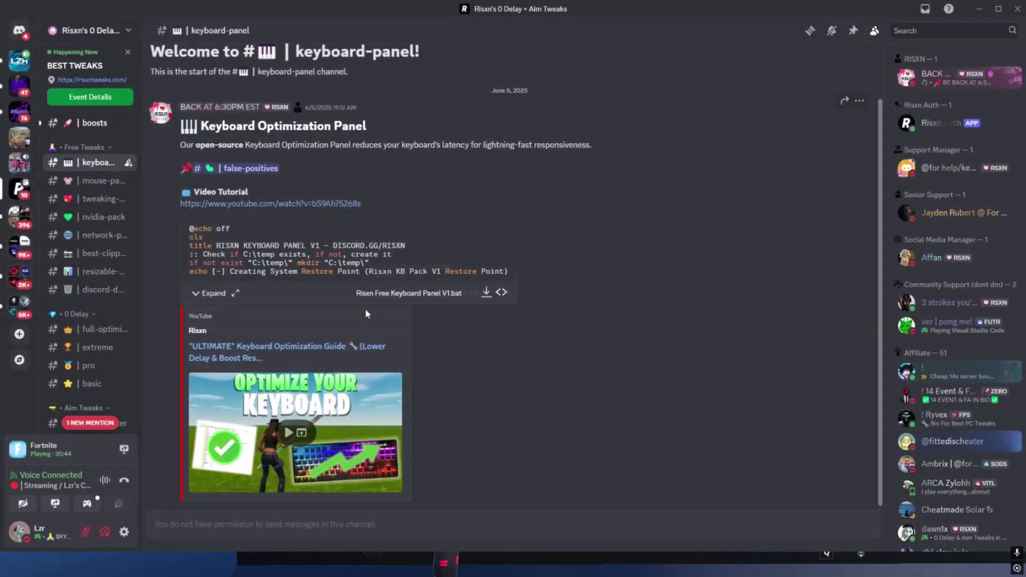
Review the Keyboard Optimization Panel post in the keyboard-panel channel and read through the expanded code of its attached batch file
{"action": "scroll", "coordinate": [365, 309], "scroll_direction": "up", "scroll_amount": 2}
{"action": "scroll", "coordinate": [115, 233], "scroll_direction": "up", "scroll_amount": 8}
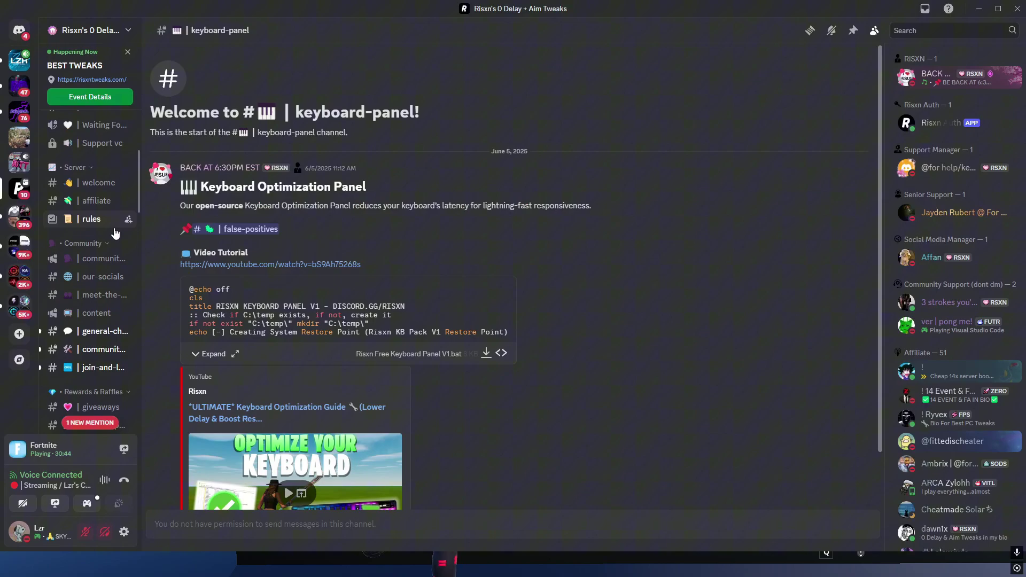
{"action": "scroll", "coordinate": [294, 356], "scroll_direction": "down", "scroll_amount": 2}
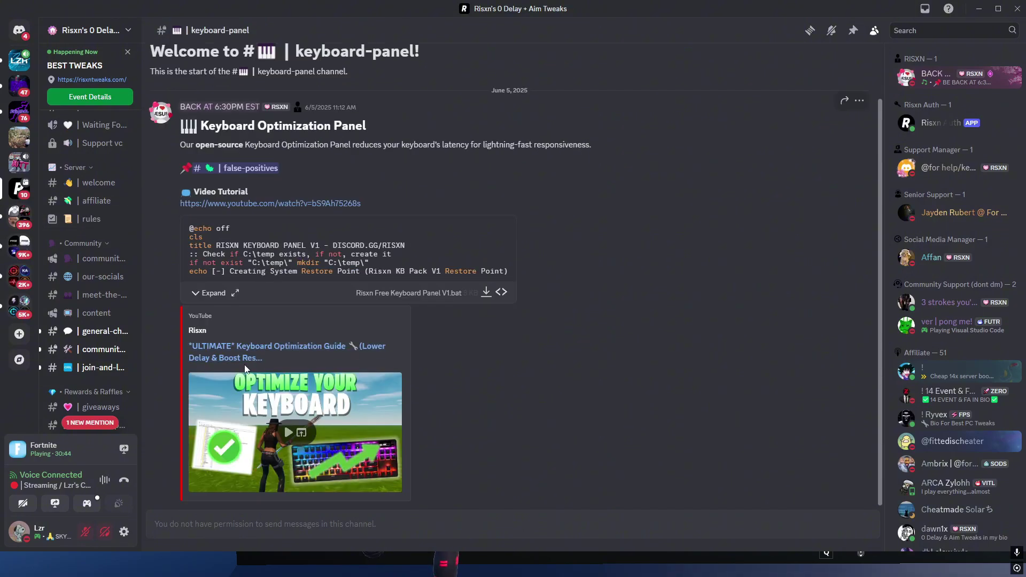
{"action": "scroll", "coordinate": [256, 300], "scroll_direction": "up", "scroll_amount": 2}
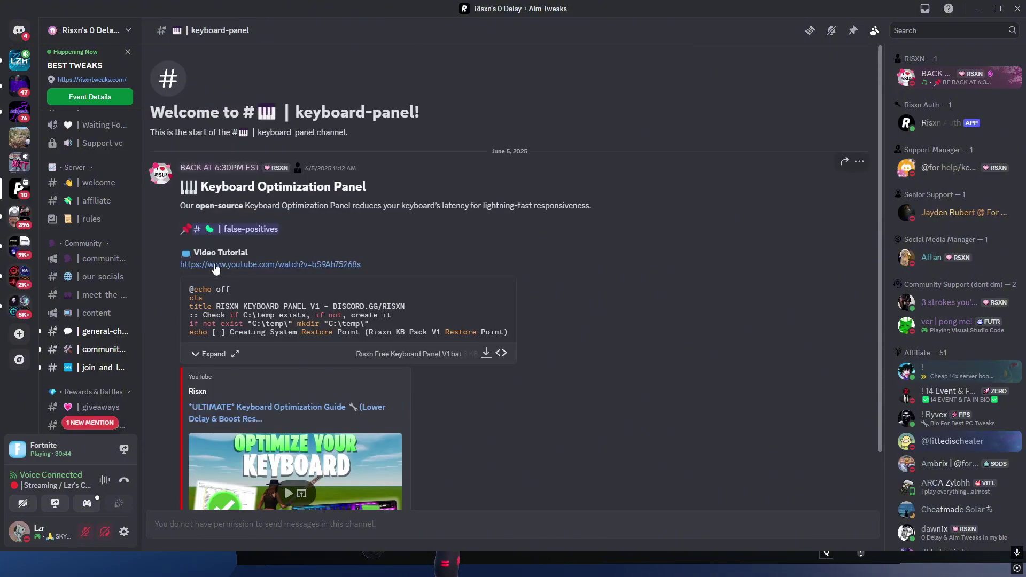
{"action": "scroll", "coordinate": [96, 322], "scroll_direction": "down", "scroll_amount": 4}
{"action": "scroll", "coordinate": [211, 299], "scroll_direction": "down", "scroll_amount": 2}
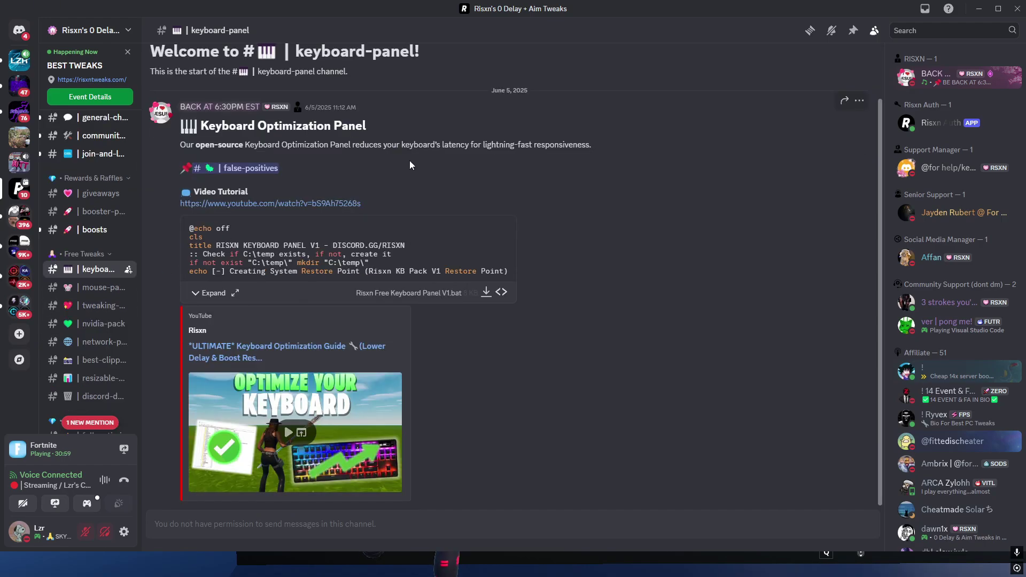
{"action": "left_click", "coordinate": [211, 293]}
{"action": "scroll", "coordinate": [395, 201], "scroll_direction": "up", "scroll_amount": 10}
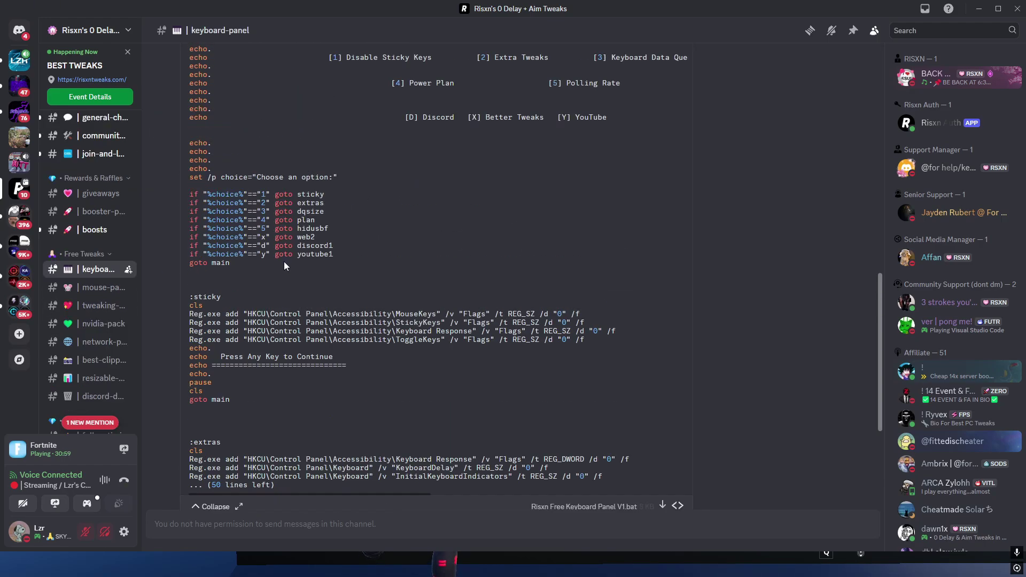
{"action": "scroll", "coordinate": [631, 360], "scroll_direction": "down", "scroll_amount": 10}
{"action": "scroll", "coordinate": [631, 360], "scroll_direction": "up", "scroll_amount": 5}
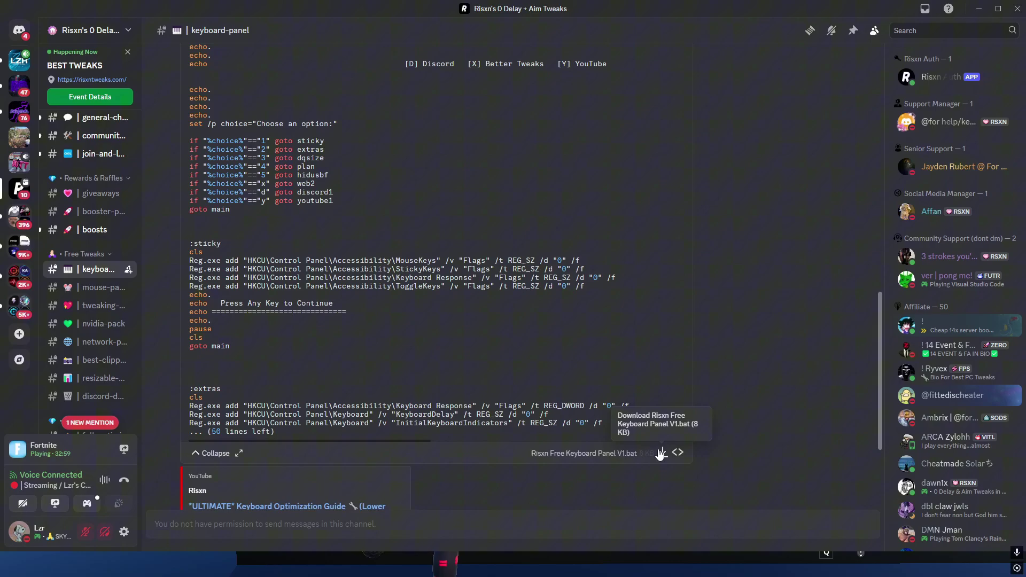
Download Risxn Free Keyboard Panel V1.bat, keep the file despite the browser's block, and close the browser window
{"action": "left_click", "coordinate": [663, 452]}
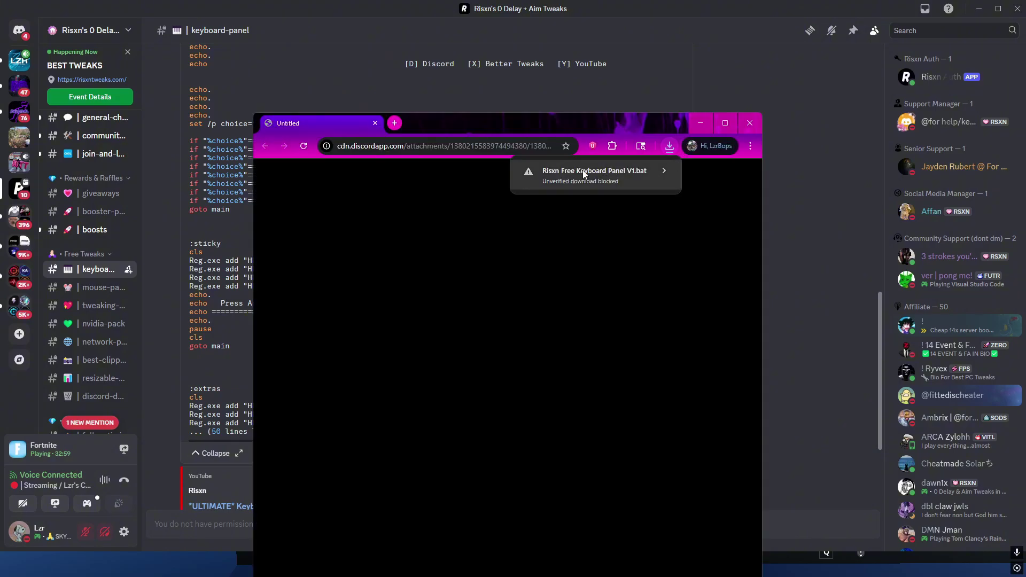
{"action": "left_click", "coordinate": [626, 172]}
{"action": "left_click", "coordinate": [590, 230]}
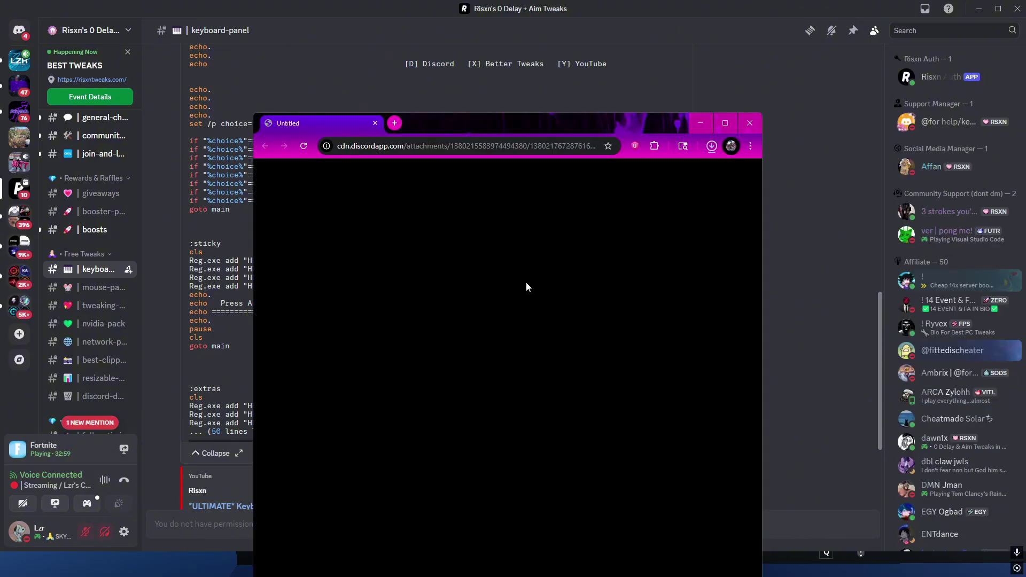
{"action": "left_click", "coordinate": [759, 124]}
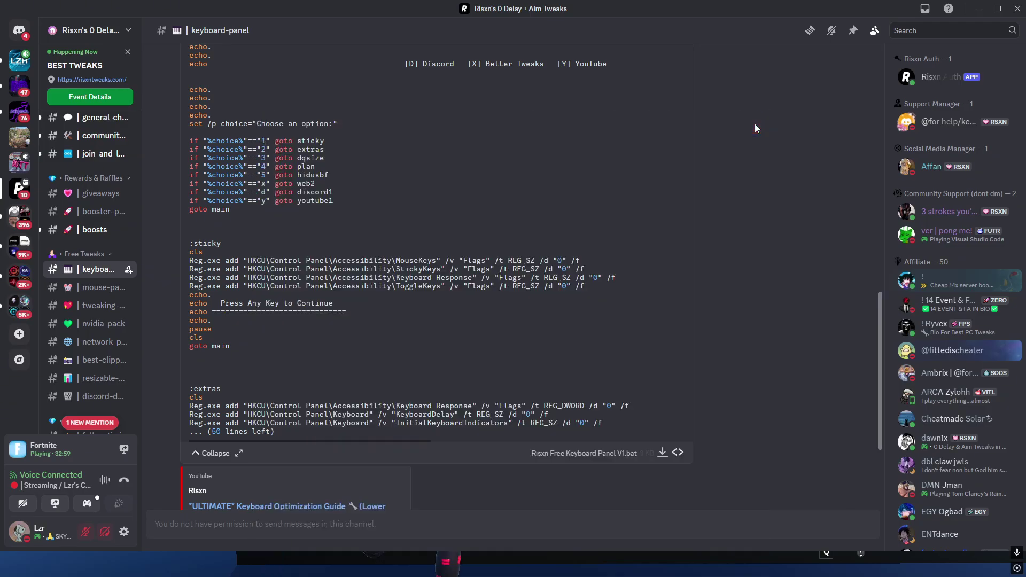
Run Risxn Free Keyboard Panel V1 from the Downloads folder as administrator, allowing it through SmartScreen
{"action": "key", "text": "super"}
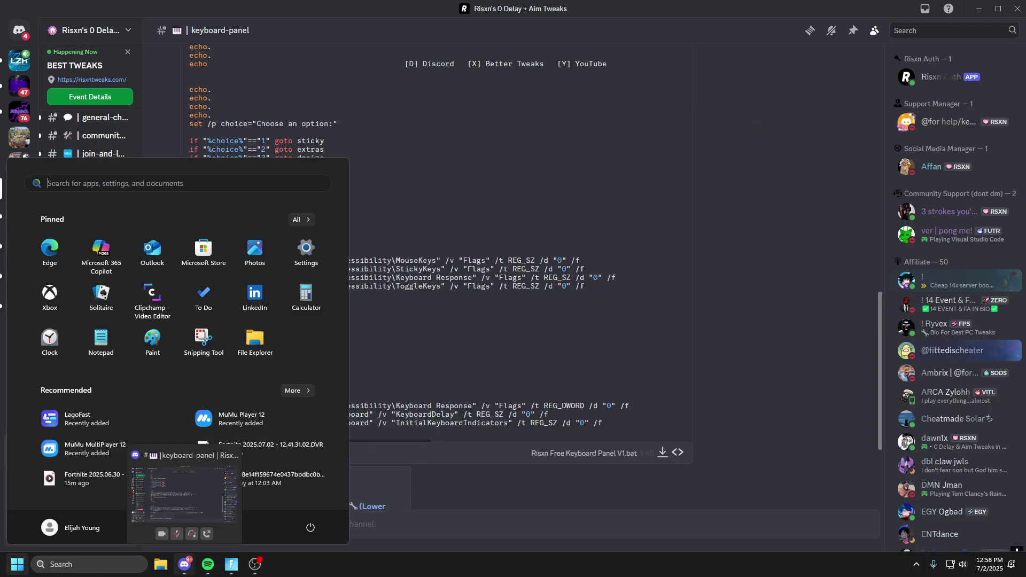
{"action": "left_click", "coordinate": [161, 565]}
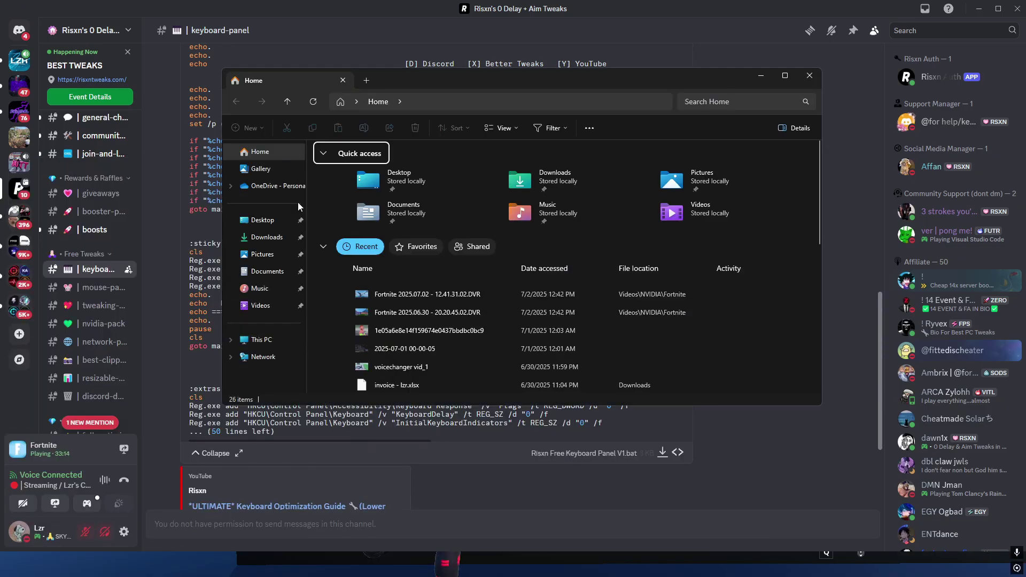
{"action": "left_click", "coordinate": [265, 238]}
{"action": "left_click", "coordinate": [265, 237]}
{"action": "right_click", "coordinate": [407, 180]}
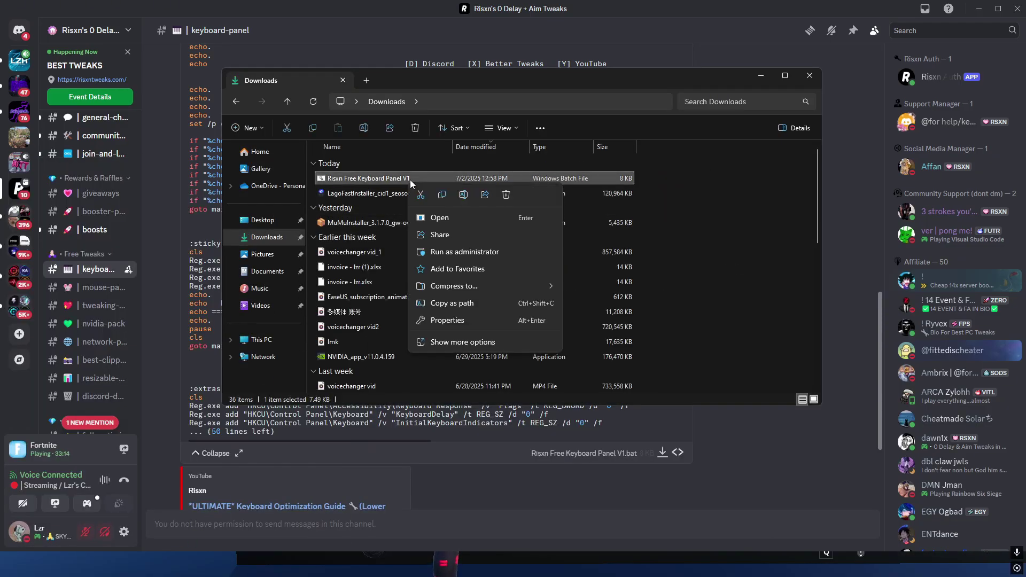
{"action": "left_click", "coordinate": [444, 252]}
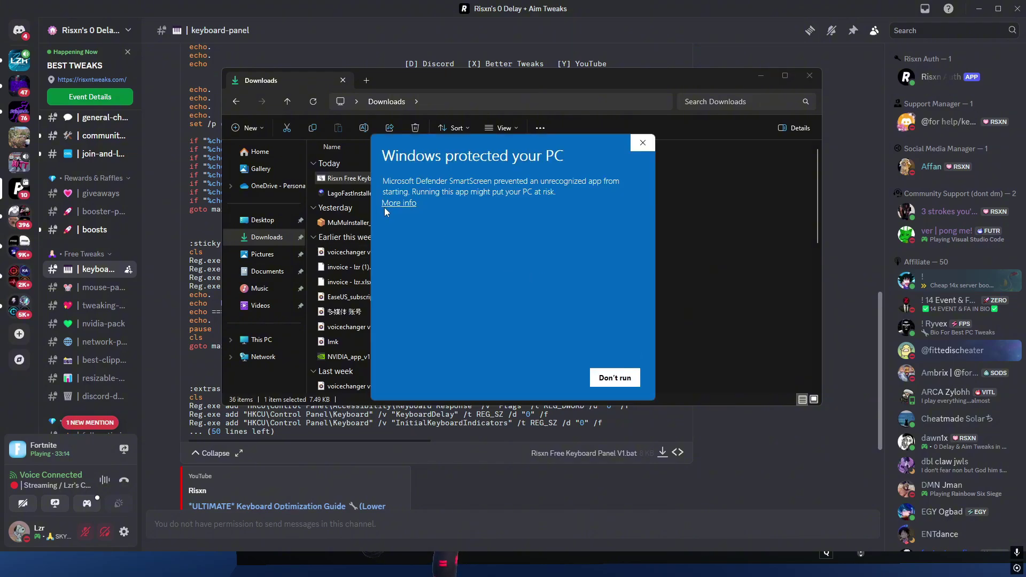
{"action": "left_click", "coordinate": [398, 204]}
{"action": "left_click", "coordinate": [536, 373]}
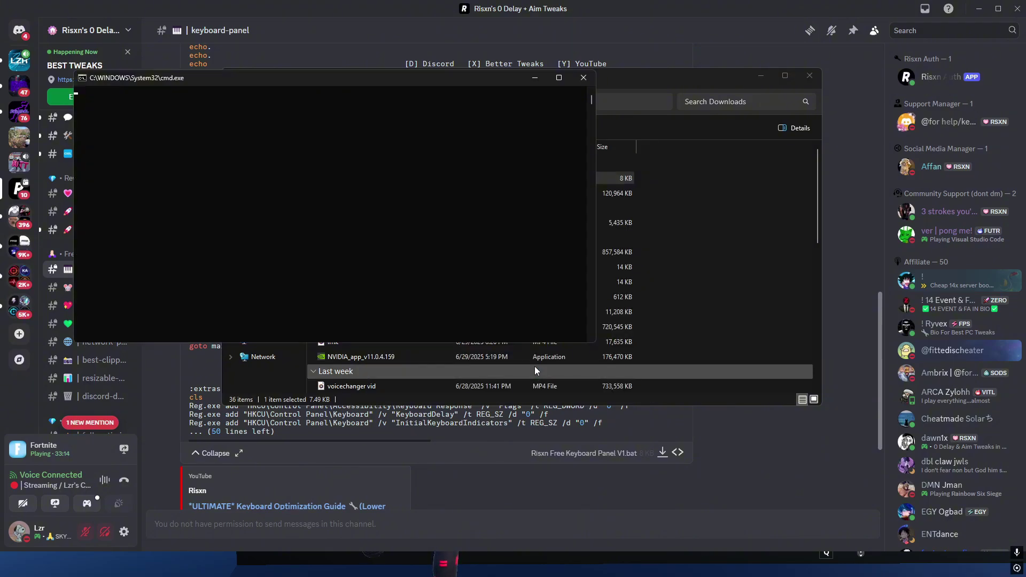
{"action": "left_click_drag", "start_coordinate": [399, 79], "coordinate": [523, 113]}
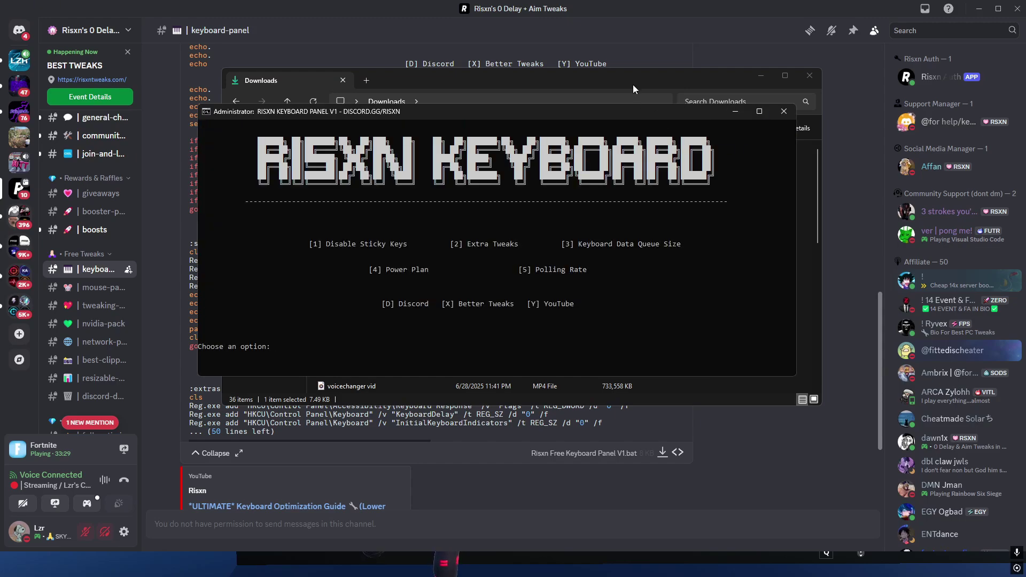
Run option 1, Disable Sticky Keys, in the keyboard panel and return to its main menu
{"action": "type", "text": "1"}
{"action": "key", "text": "Return"}
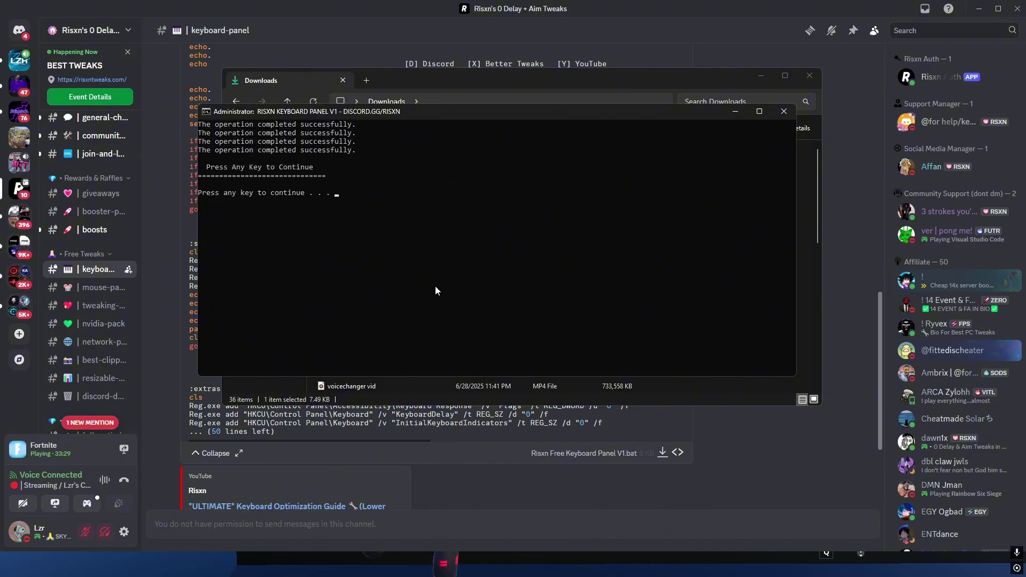
{"action": "key", "text": "Return"}
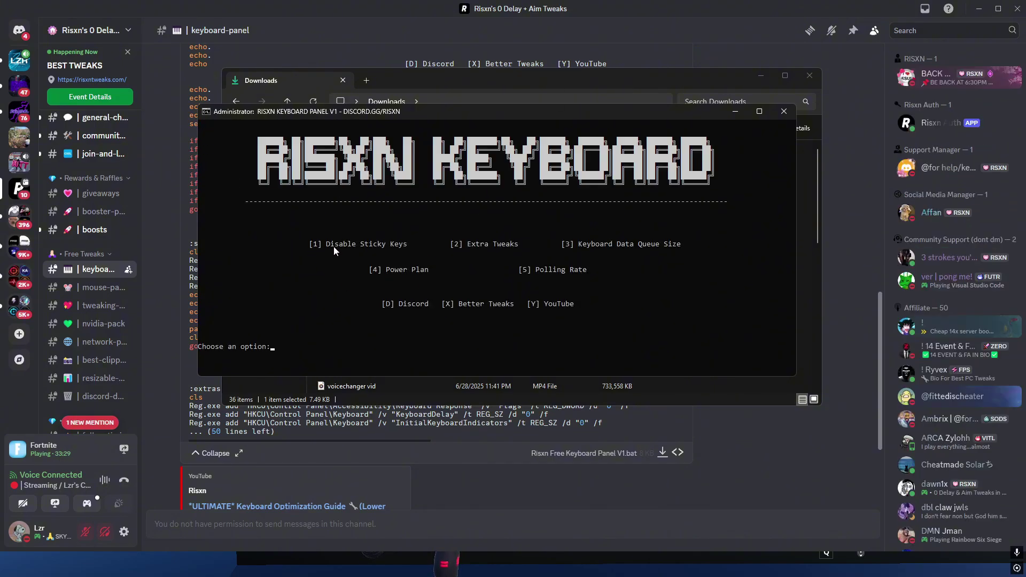
Apply option 2, Extra Tweaks, in the keyboard panel and return to its main menu
{"action": "type", "text": "2"}
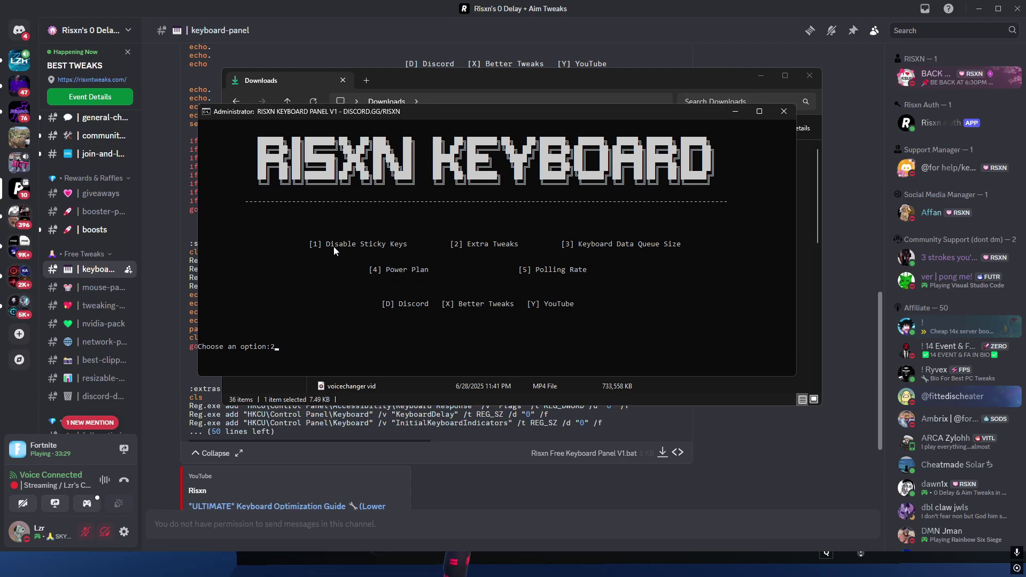
{"action": "key", "text": "Return"}
{"action": "key", "text": "Return"}
Launch option 3, Keyboard Data Queue Size, in the keyboard panel, clearing any stray characters from the prompt
{"action": "type", "text": "\\"}
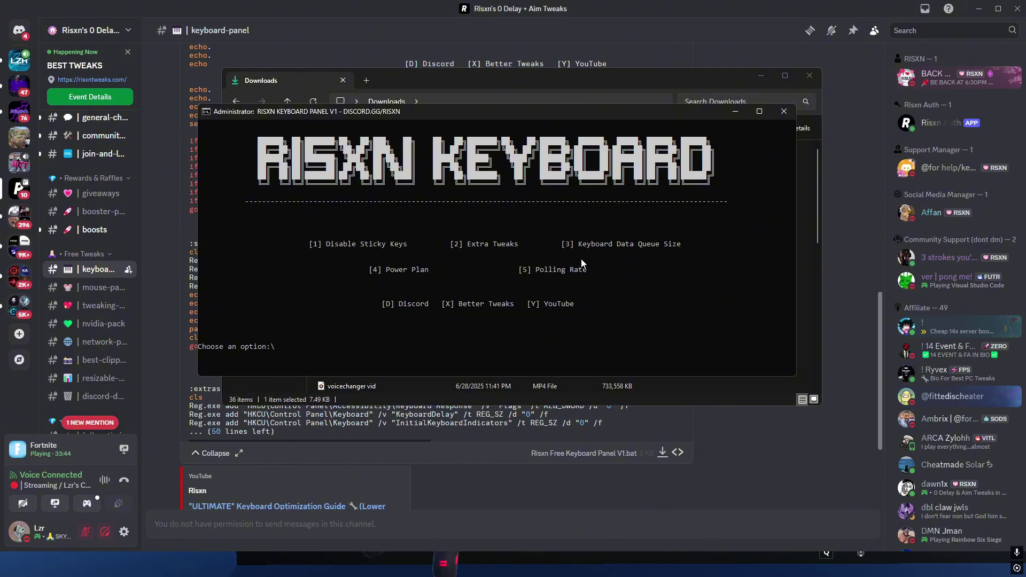
{"action": "type", "text": "3"}
{"action": "key", "text": "BackSpace"}
{"action": "key", "text": "BackSpace"}
{"action": "type", "text": "3"}
{"action": "key", "text": "Return"}
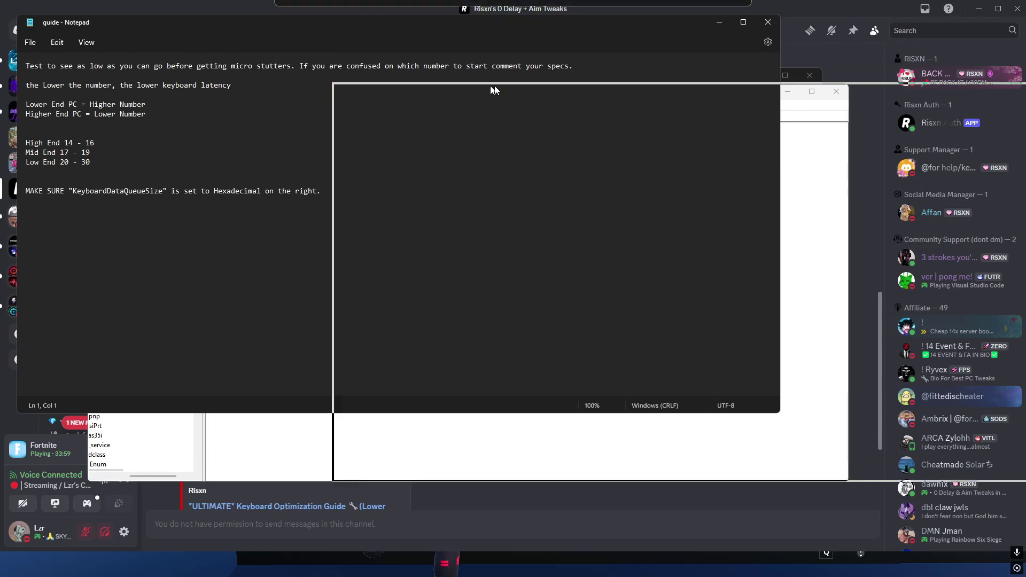
Place the guide beside the Registry Editor and open the KeyboardDataQueueSize value under kbdclass Parameters for editing
{"action": "left_click_drag", "start_coordinate": [175, 17], "coordinate": [732, 88]}
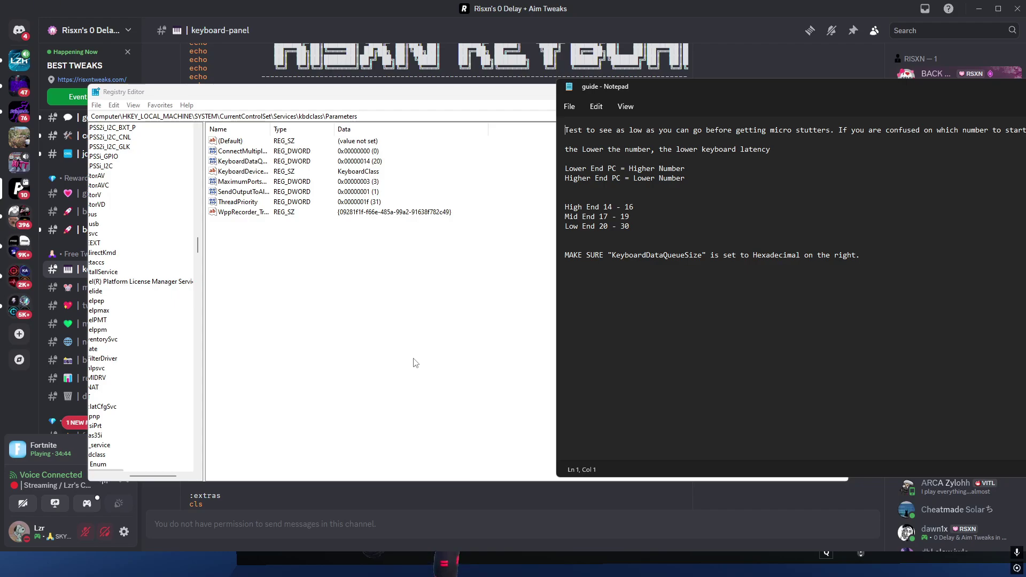
{"action": "left_click", "coordinate": [533, 445]}
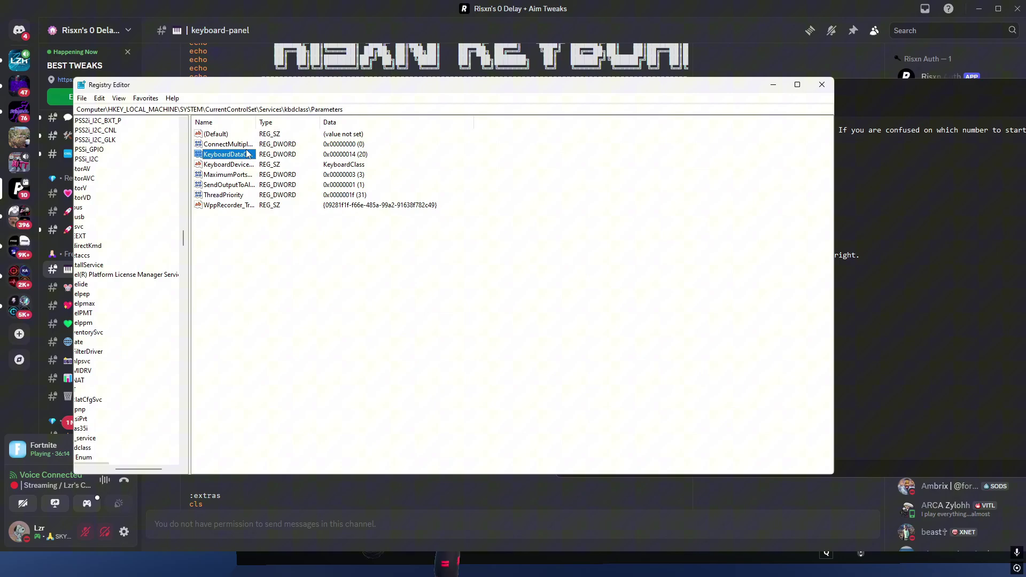
{"action": "double_click", "coordinate": [237, 156]}
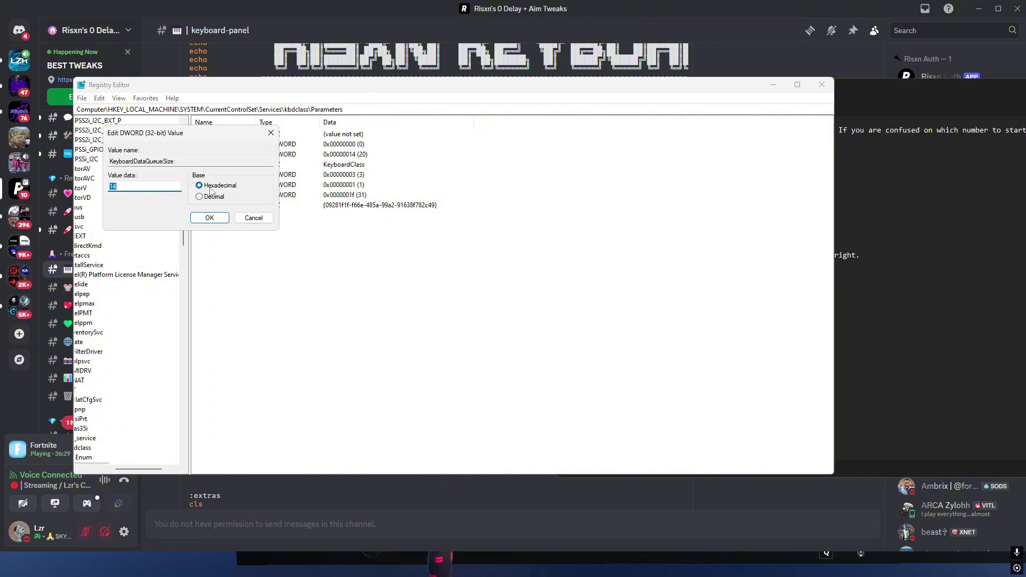
Compare the guide's High End, Mid End and Low End number ranges and its Hexadecimal note with the KeyboardDataQueueSize value data
{"action": "left_click", "coordinate": [927, 220]}
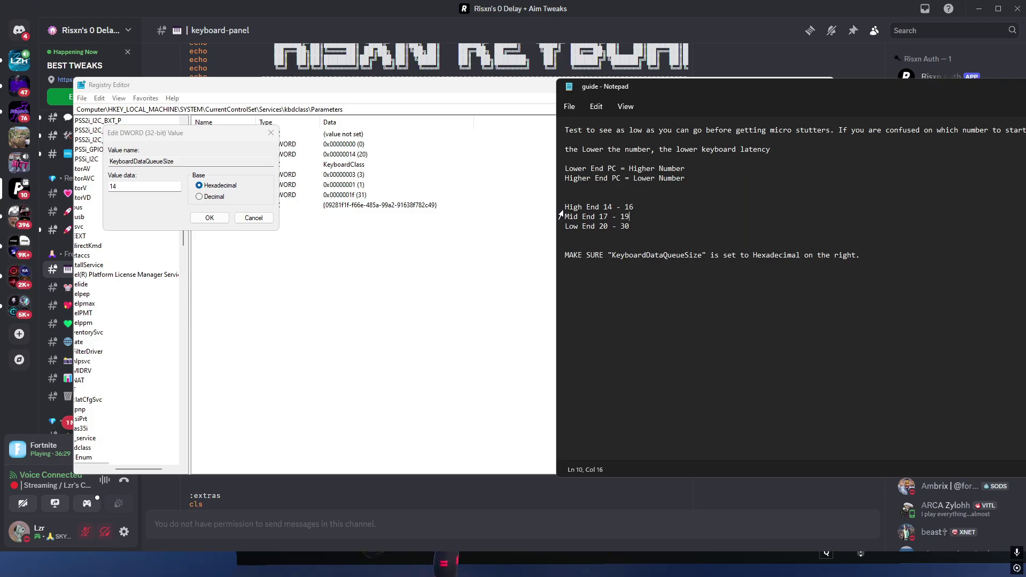
{"action": "left_click_drag", "start_coordinate": [564, 206], "coordinate": [626, 226]}
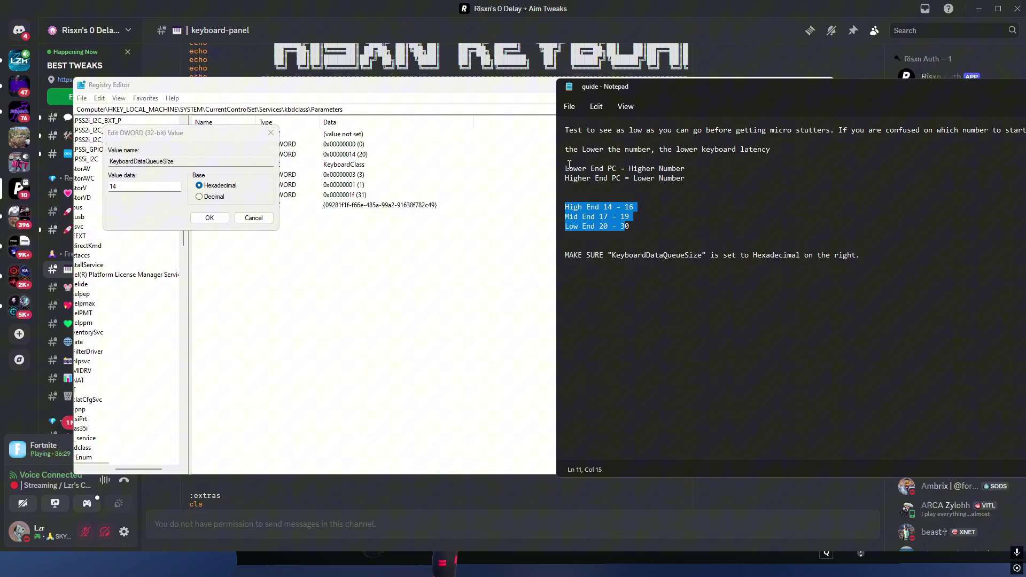
{"action": "left_click_drag", "start_coordinate": [565, 168], "coordinate": [724, 194]}
{"action": "left_click", "coordinate": [724, 194]}
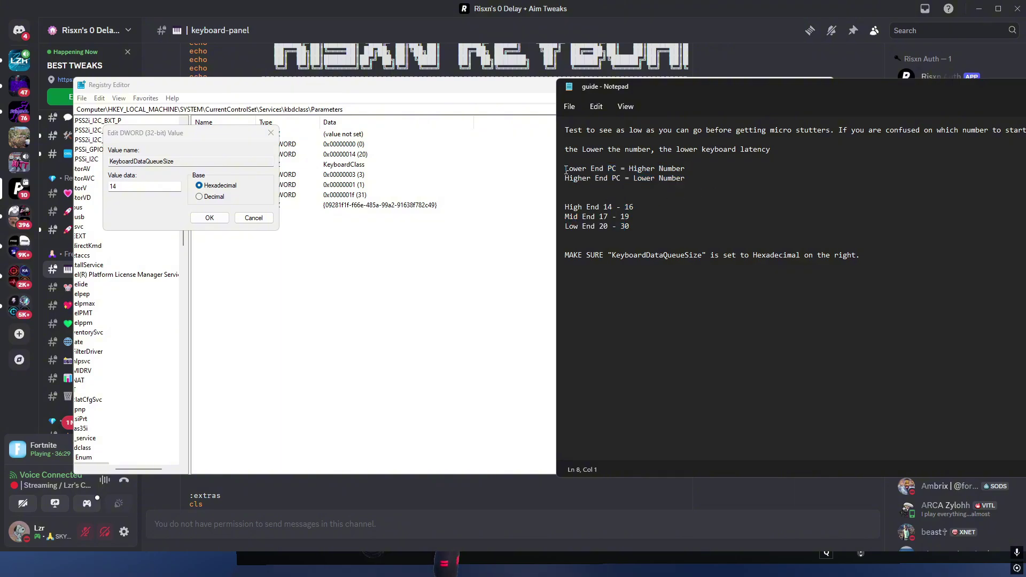
{"action": "left_click_drag", "start_coordinate": [566, 170], "coordinate": [636, 226]}
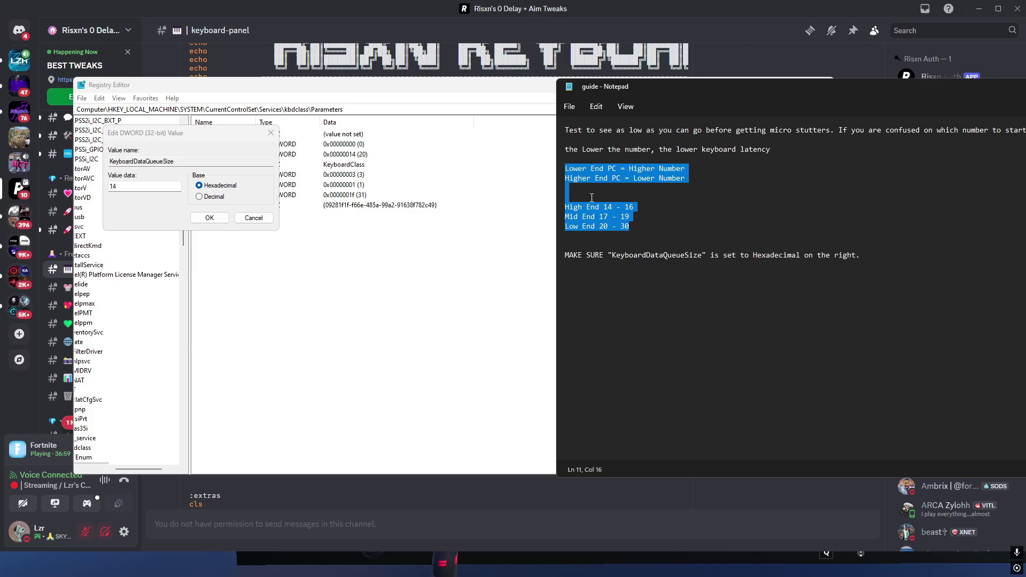
{"action": "left_click", "coordinate": [147, 193]}
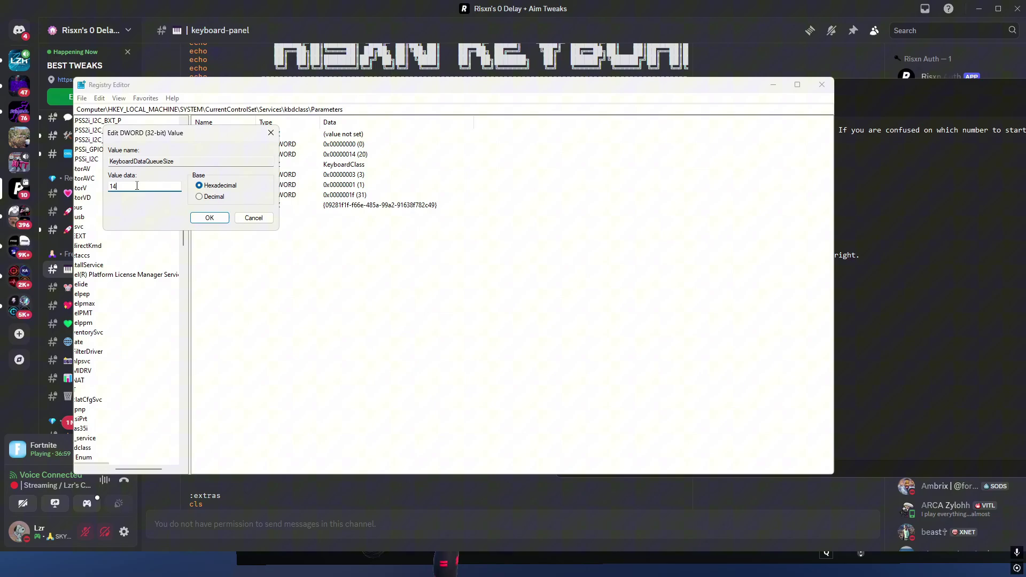
{"action": "left_click", "coordinate": [863, 196]}
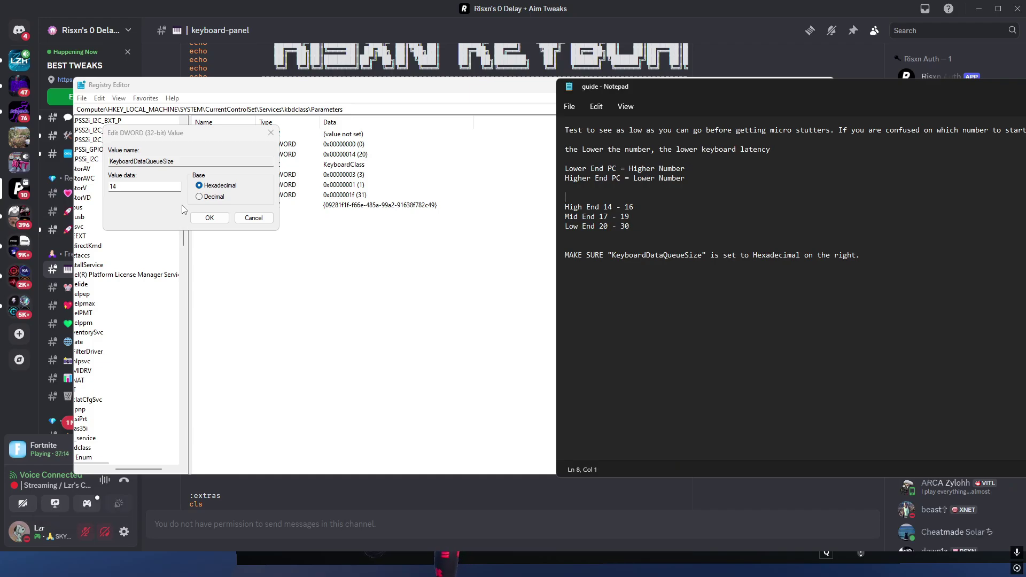
{"action": "left_click", "coordinate": [146, 186]}
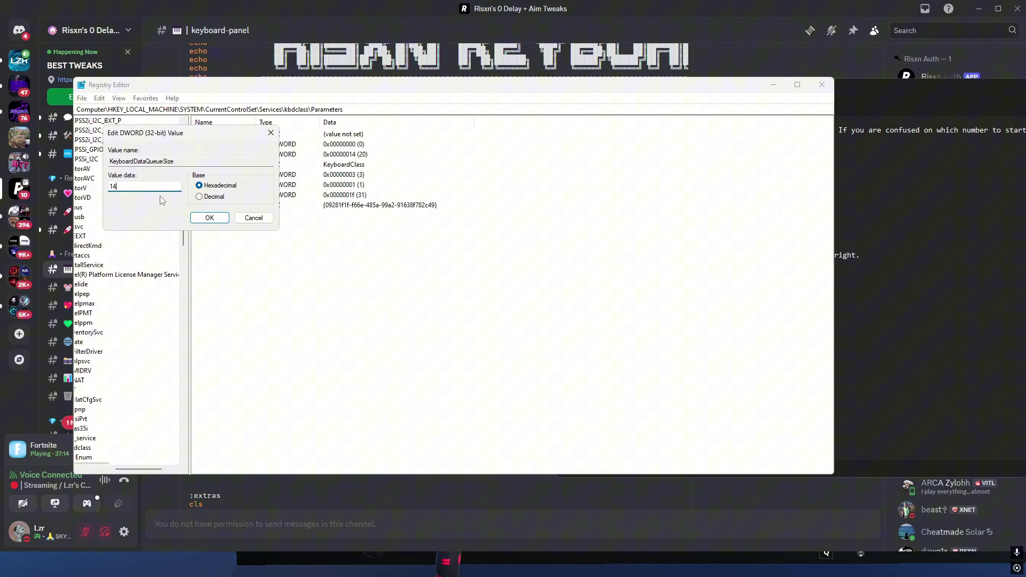
{"action": "left_click", "coordinate": [876, 304]}
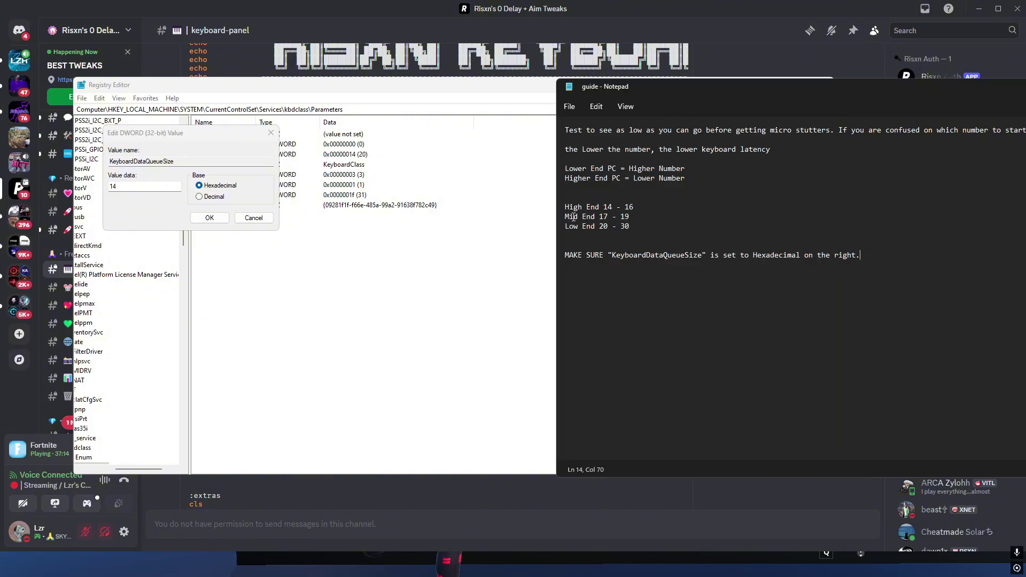
{"action": "left_click_drag", "start_coordinate": [599, 208], "coordinate": [656, 210]}
{"action": "left_click", "coordinate": [648, 217]}
{"action": "mouse_move", "coordinate": [582, 227]}
{"action": "left_mouse_down"}
{"action": "mouse_move", "coordinate": [620, 232]}
{"action": "mouse_move", "coordinate": [650, 221]}
{"action": "mouse_move", "coordinate": [565, 206]}
{"action": "mouse_move", "coordinate": [600, 227]}
{"action": "mouse_move", "coordinate": [565, 227]}
{"action": "left_mouse_up"}
{"action": "left_click", "coordinate": [649, 225]}
{"action": "left_click", "coordinate": [656, 205]}
{"action": "left_click", "coordinate": [630, 217]}
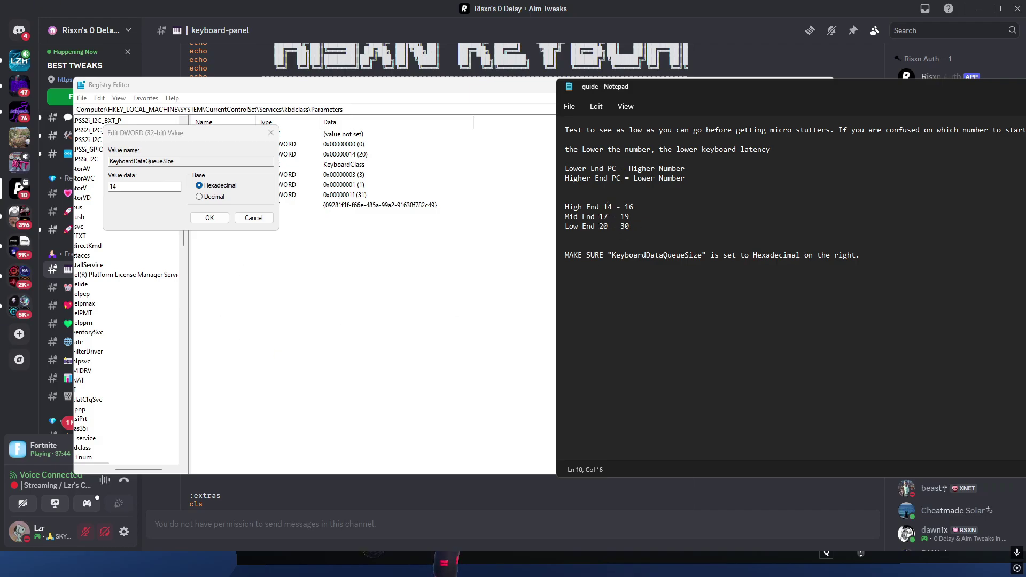
{"action": "left_click", "coordinate": [121, 187]}
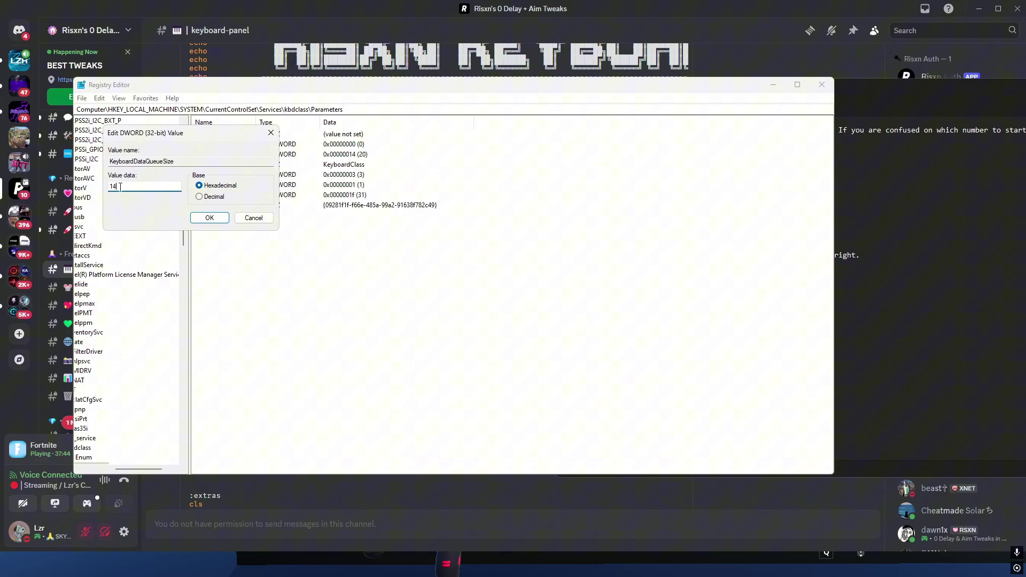
{"action": "left_click", "coordinate": [613, 202]}
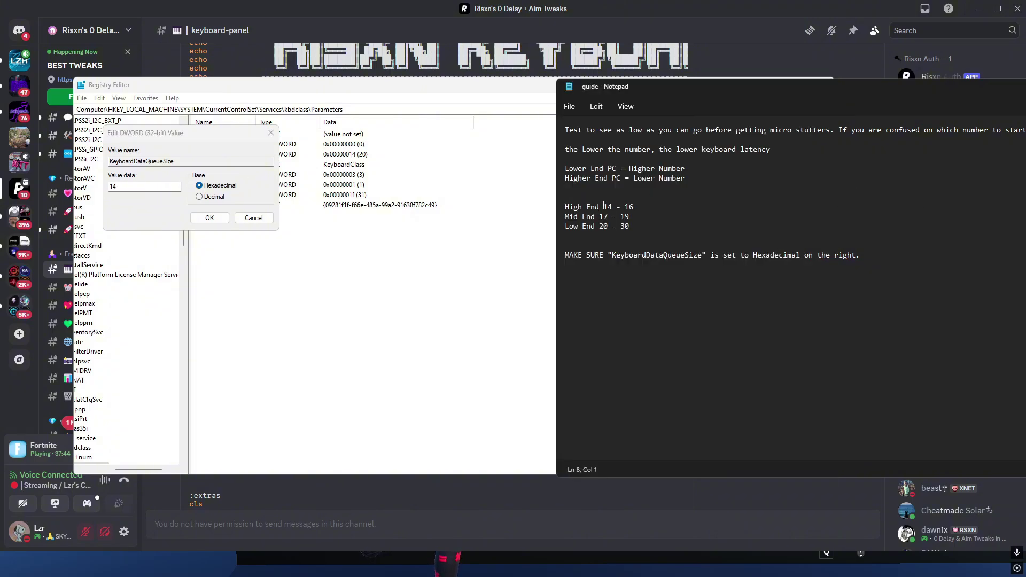
{"action": "left_click_drag", "start_coordinate": [604, 207], "coordinate": [635, 207]}
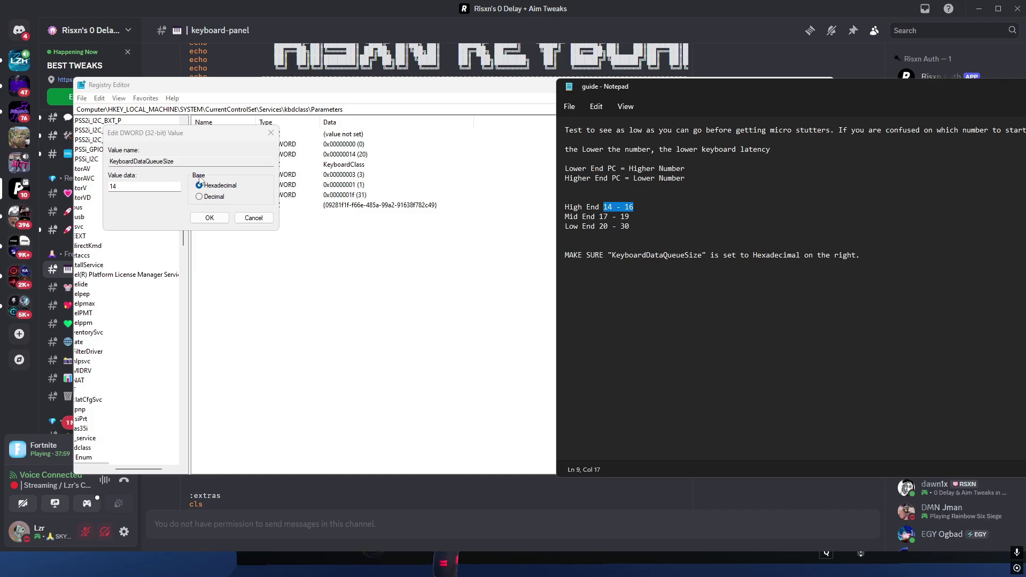
Accept KeyboardDataQueueSize with hexadecimal value 14 and close both the Registry Editor and the guide
{"action": "left_click", "coordinate": [208, 222]}
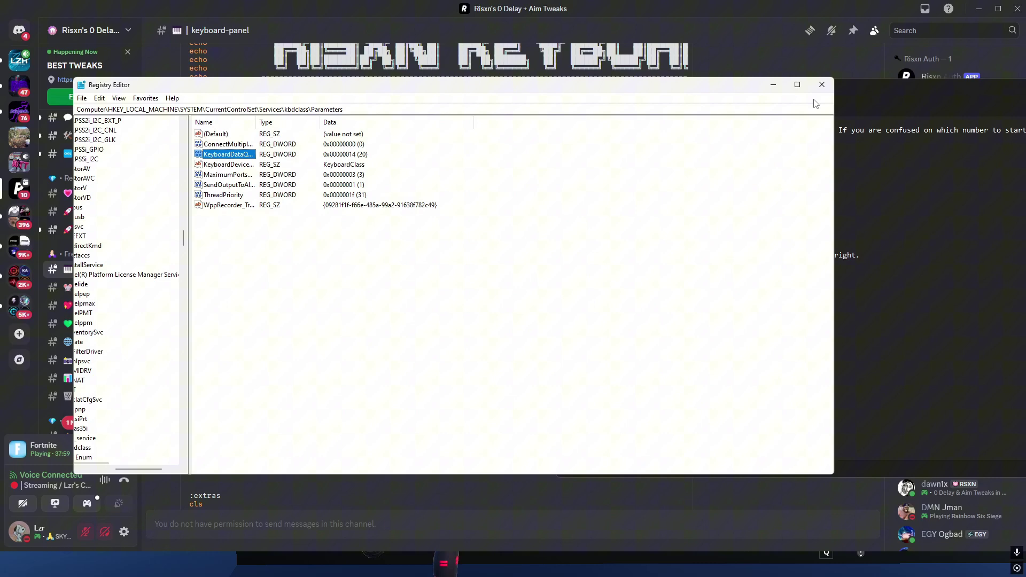
{"action": "left_click", "coordinate": [825, 85]}
{"action": "left_click_drag", "start_coordinate": [898, 88], "coordinate": [676, 116]}
{"action": "left_click_drag", "start_coordinate": [1017, 115], "coordinate": [824, 118]}
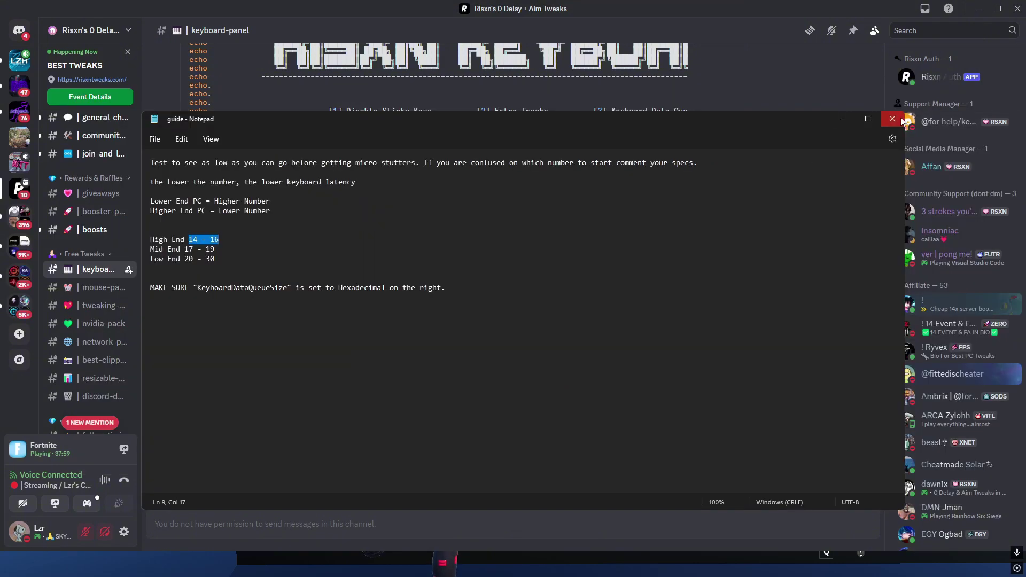
{"action": "left_click", "coordinate": [902, 121]}
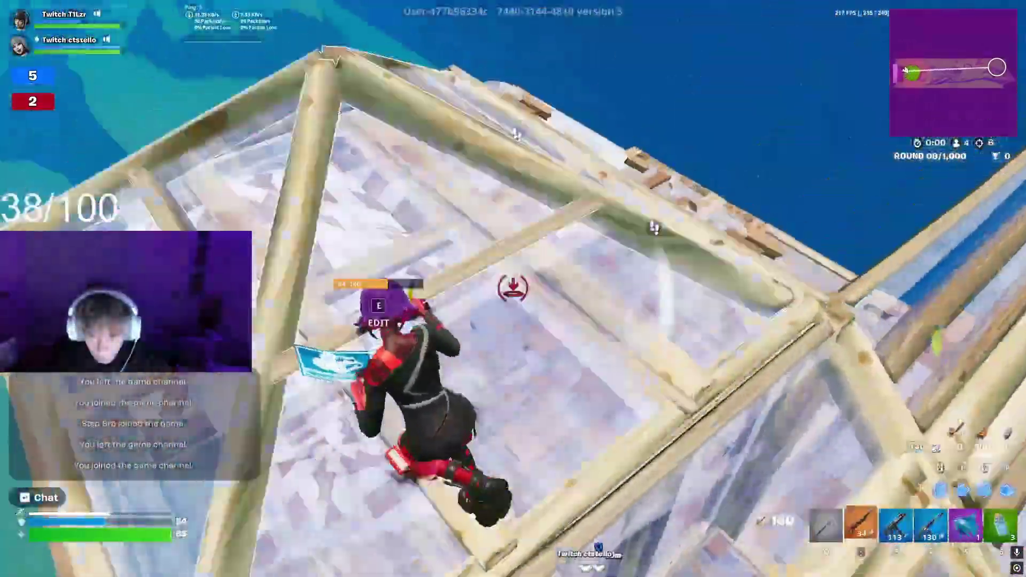
{"action": "key", "text": "2"}
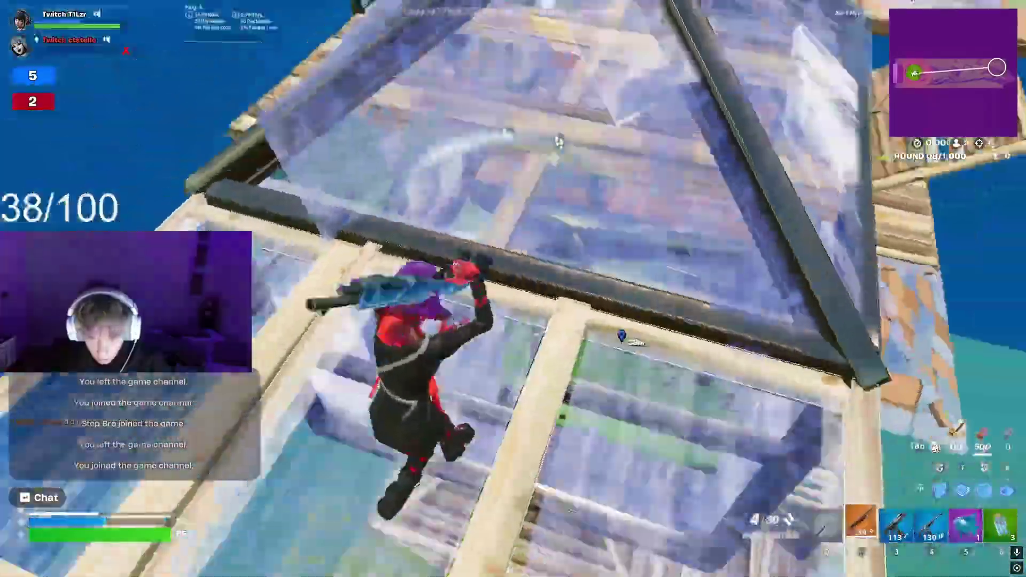
{"action": "key", "text": "4"}
{"action": "left_click", "coordinate": [513, 289]}
{"action": "key", "text": "r"}
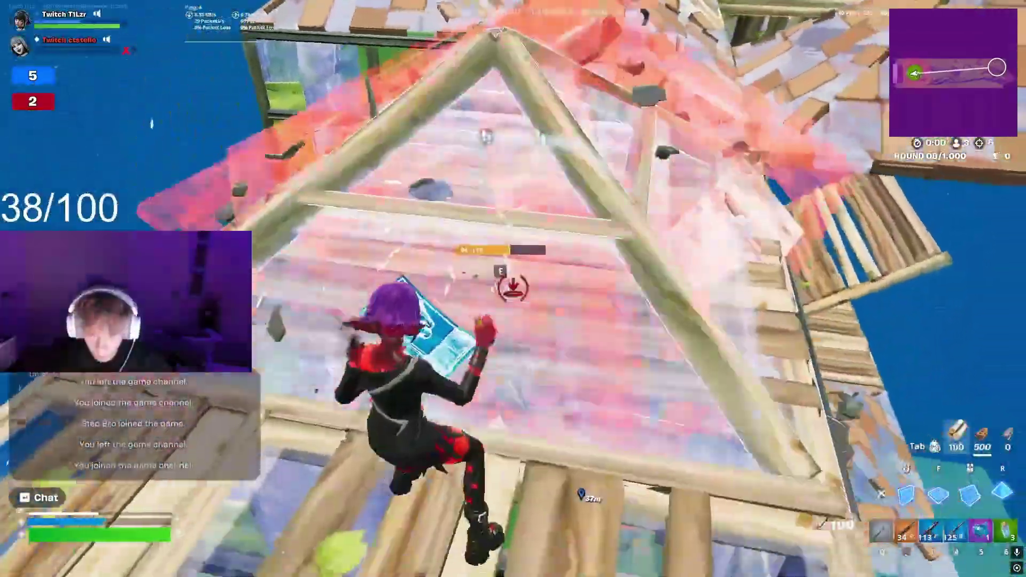
{"action": "key", "text": "2"}
{"action": "left_click", "coordinate": [513, 289]}
{"action": "key", "text": "2"}
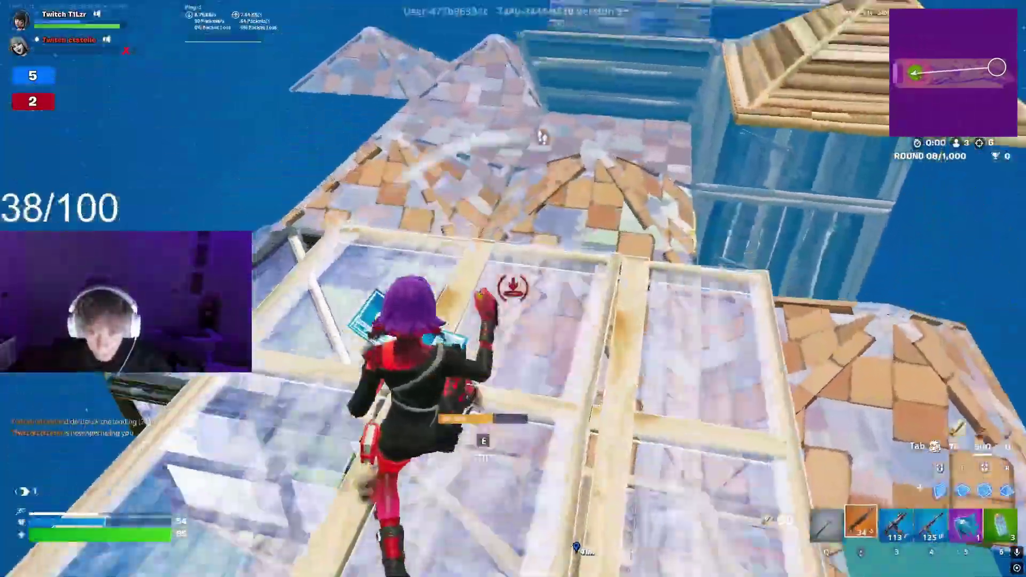
{"action": "left_click", "coordinate": [513, 288]}
{"action": "key", "text": "2"}
{"action": "left_click", "coordinate": [513, 288]}
{"action": "key", "text": "r"}
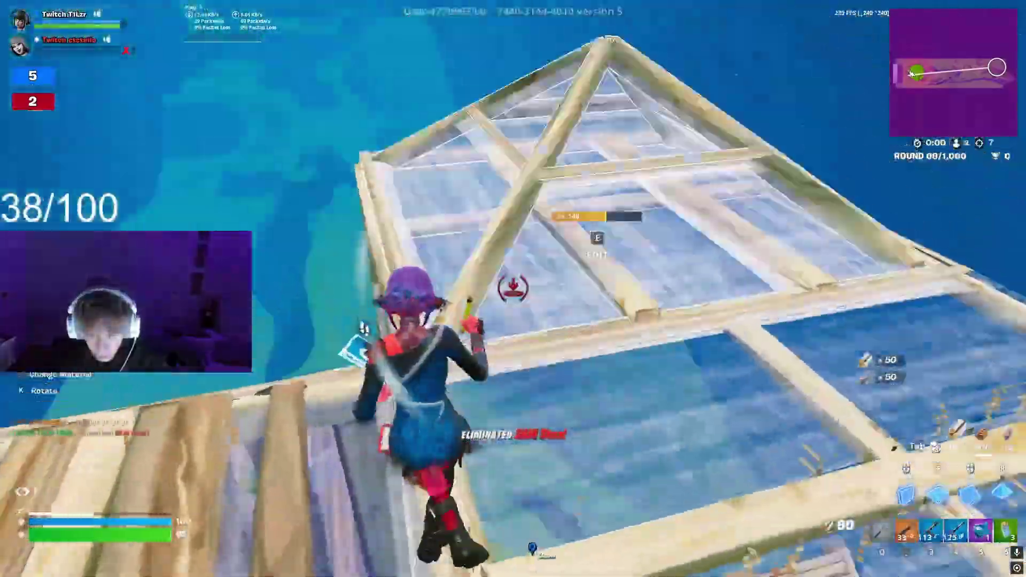
{"action": "left_click", "coordinate": [513, 288]}
{"action": "left_click", "coordinate": [513, 289]}
{"action": "key", "text": "2"}
{"action": "left_click", "coordinate": [513, 288]}
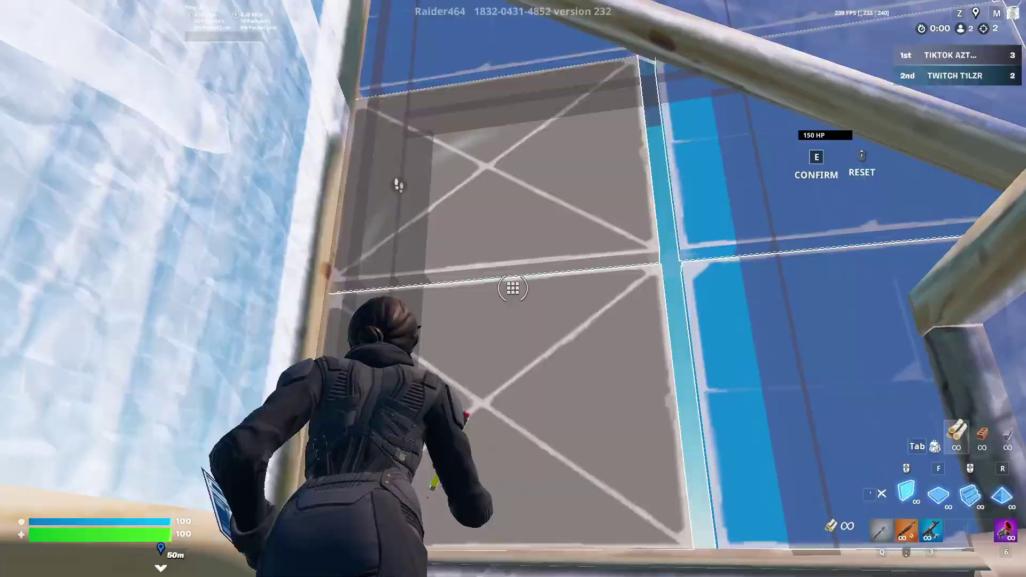
{"action": "left_click", "coordinate": [513, 288]}
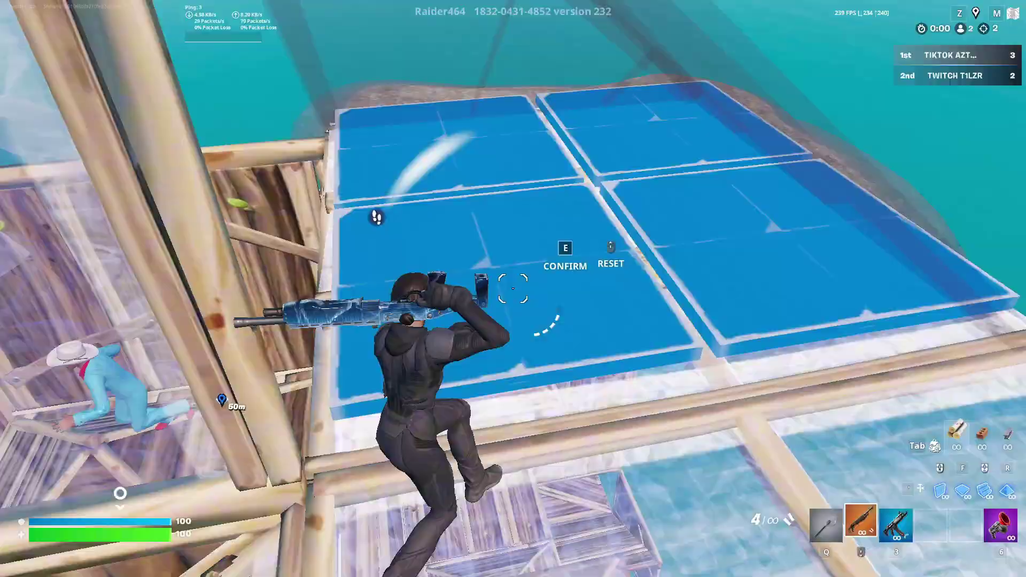
{"action": "left_click", "coordinate": [513, 289]}
{"action": "key", "text": "e"}
{"action": "key", "text": "f"}
{"action": "left_click", "coordinate": [513, 289]}
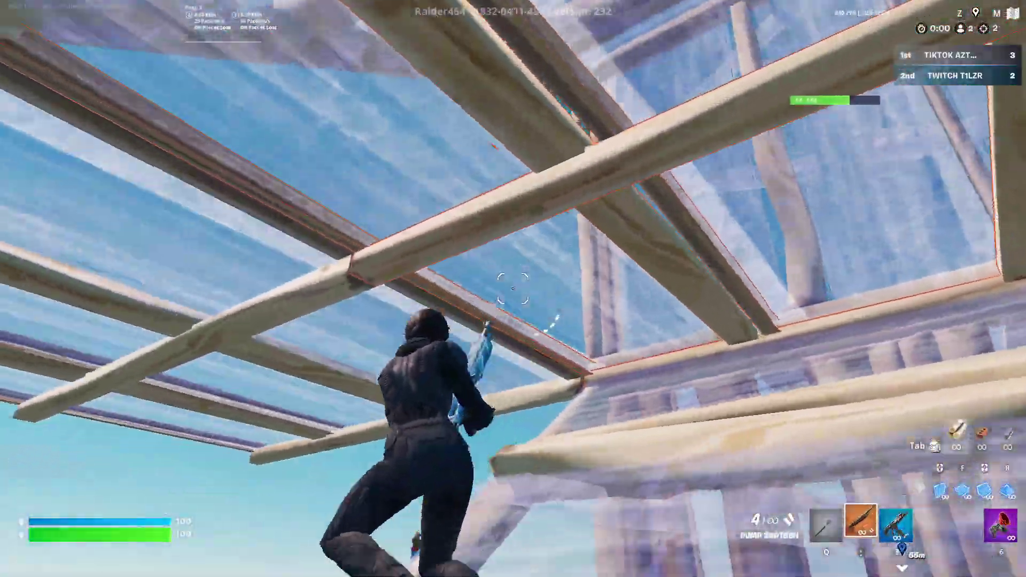
{"action": "left_click", "coordinate": [512, 289]}
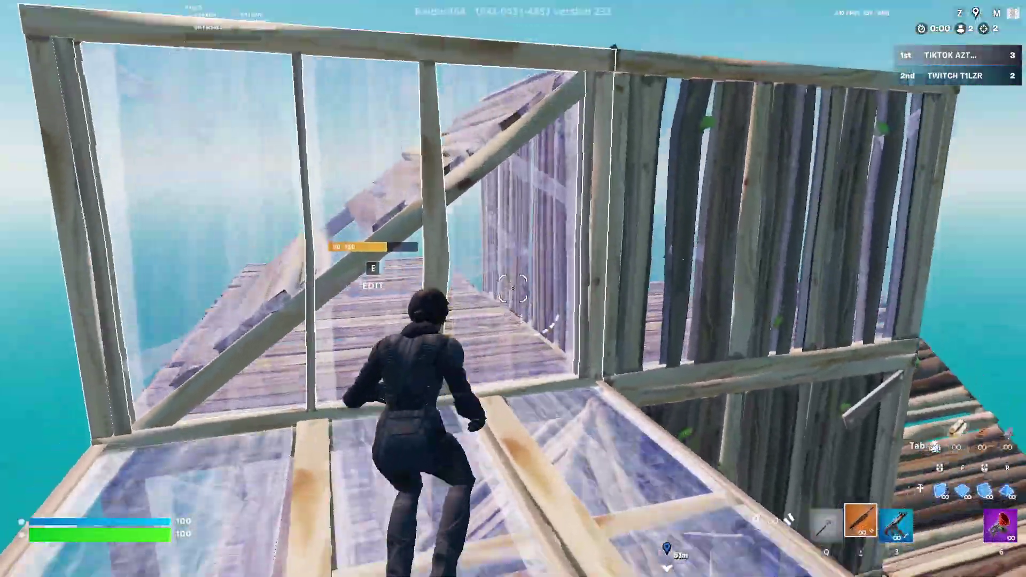
{"action": "left_click", "coordinate": [513, 289]}
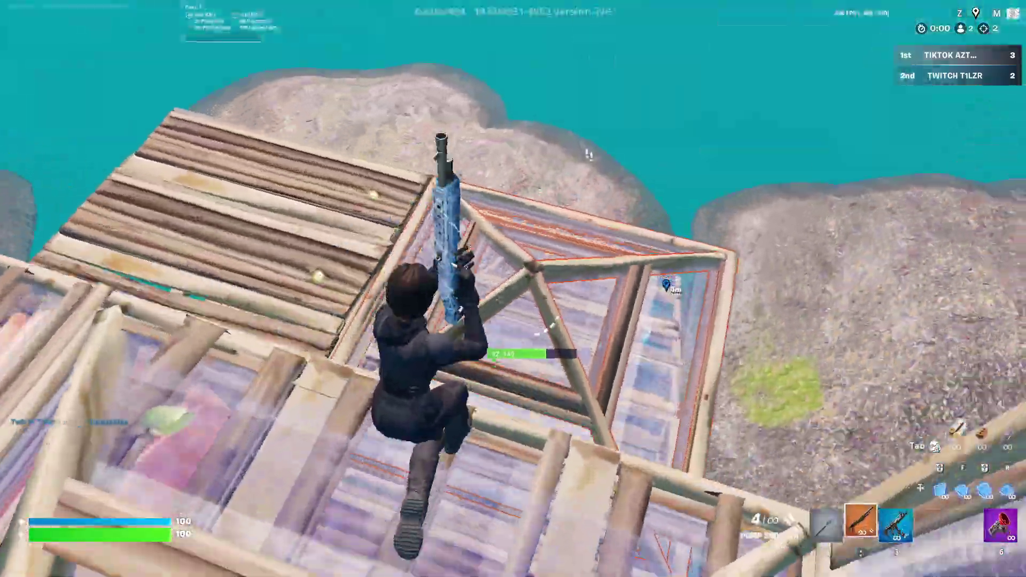
{"action": "left_click", "coordinate": [513, 289]}
{"action": "key", "text": "e"}
{"action": "left_click", "coordinate": [513, 289]}
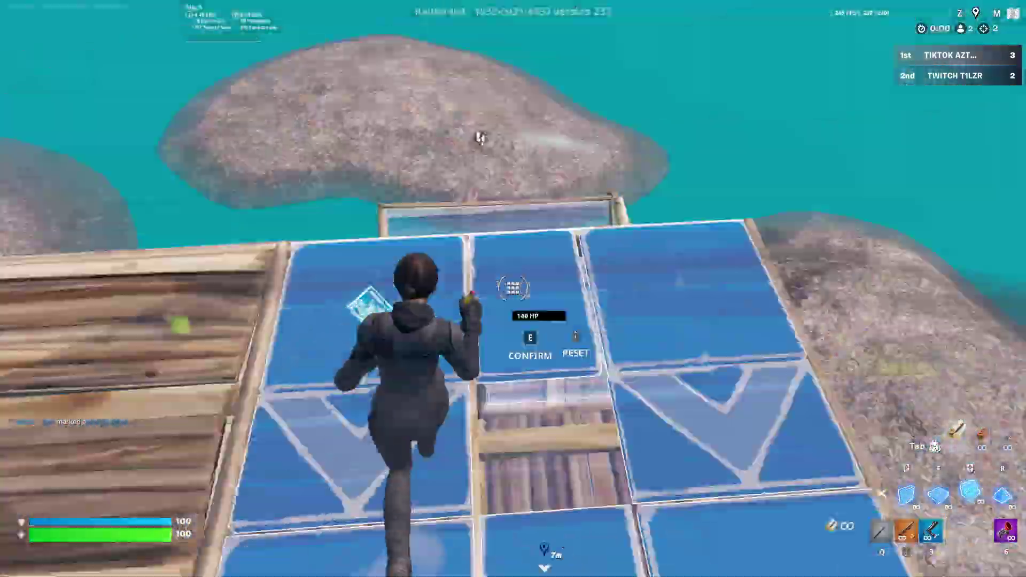
{"action": "left_click", "coordinate": [513, 288]}
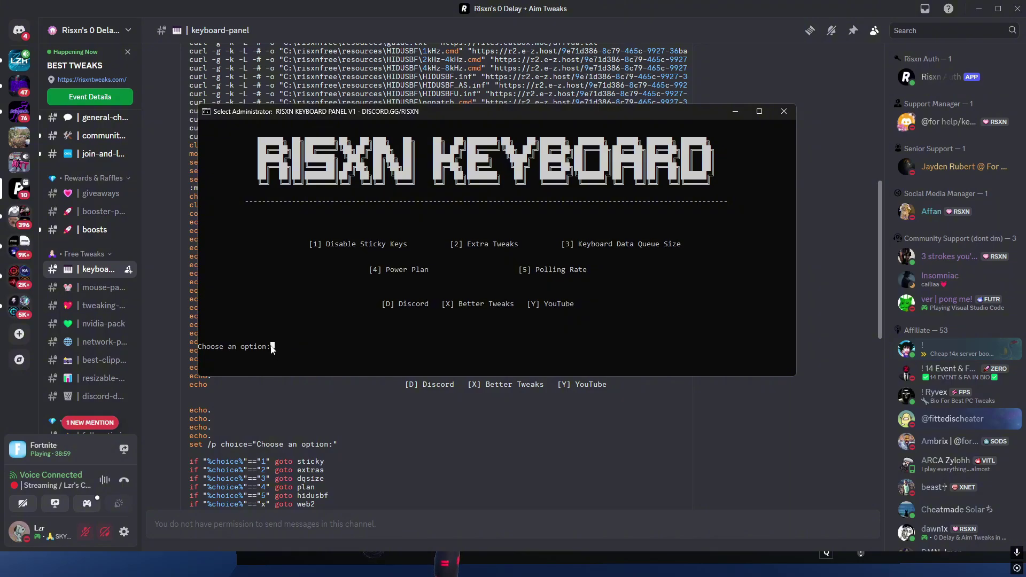
Run option 4, Power Plan, in the keyboard panel, activate Risxn Free Plan V1, close Power Options and return to the main menu
{"action": "type", "text": "4"}
{"action": "key", "text": "Return"}
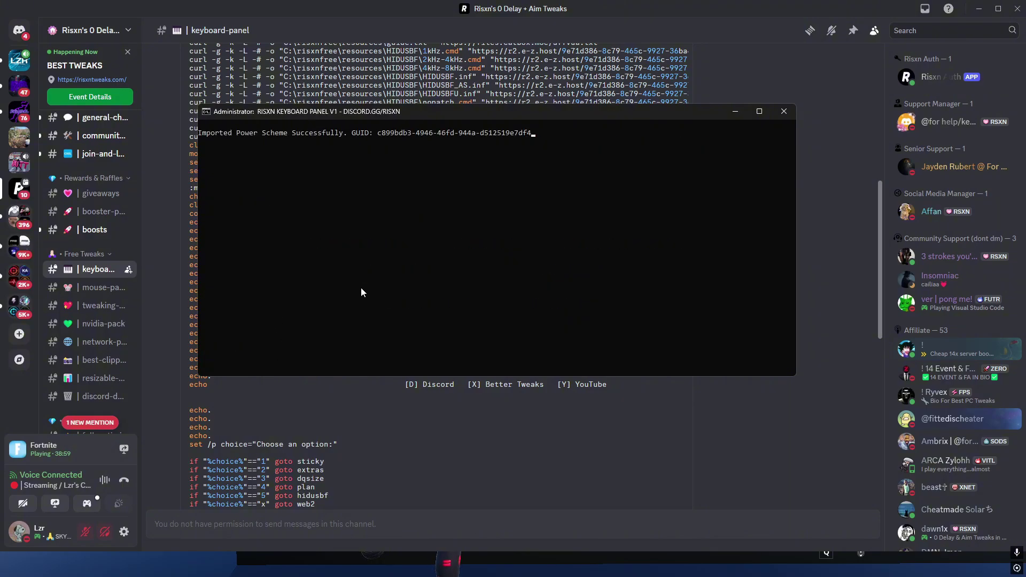
{"action": "key", "text": "Return"}
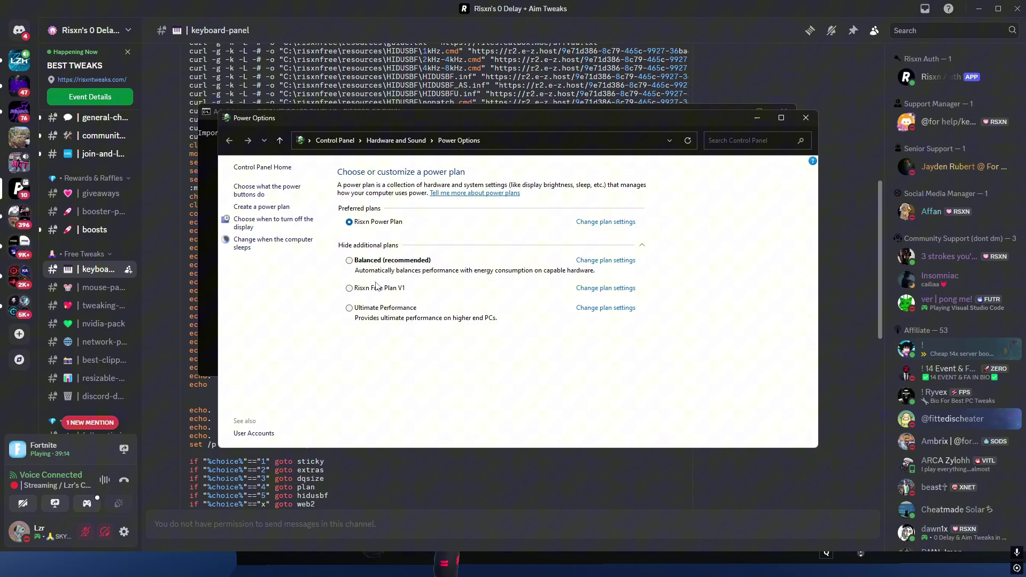
{"action": "left_click", "coordinate": [350, 288]}
{"action": "left_click", "coordinate": [806, 117]}
{"action": "left_click", "coordinate": [541, 216]}
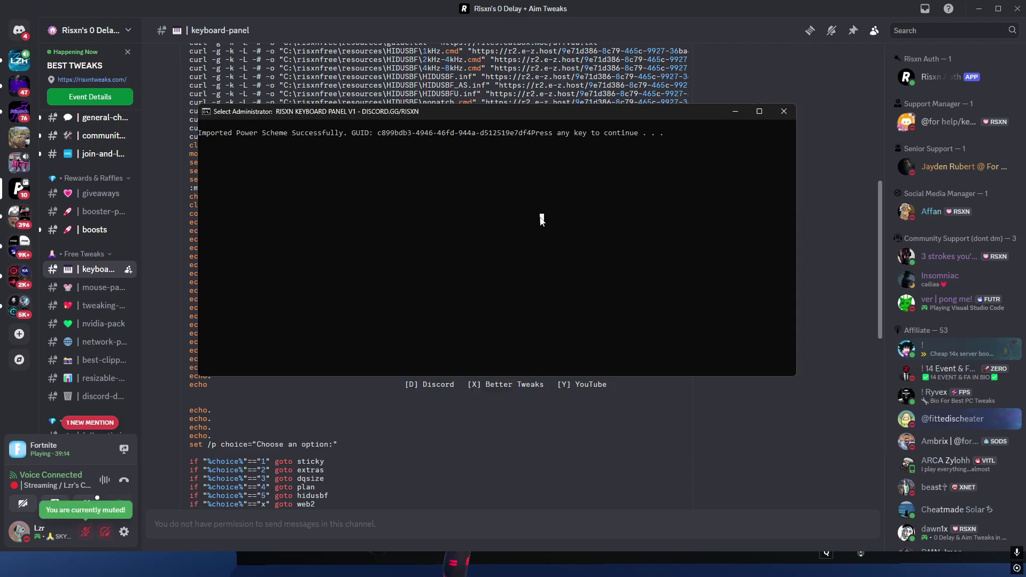
{"action": "key", "text": "Return"}
{"action": "key", "text": "Return"}
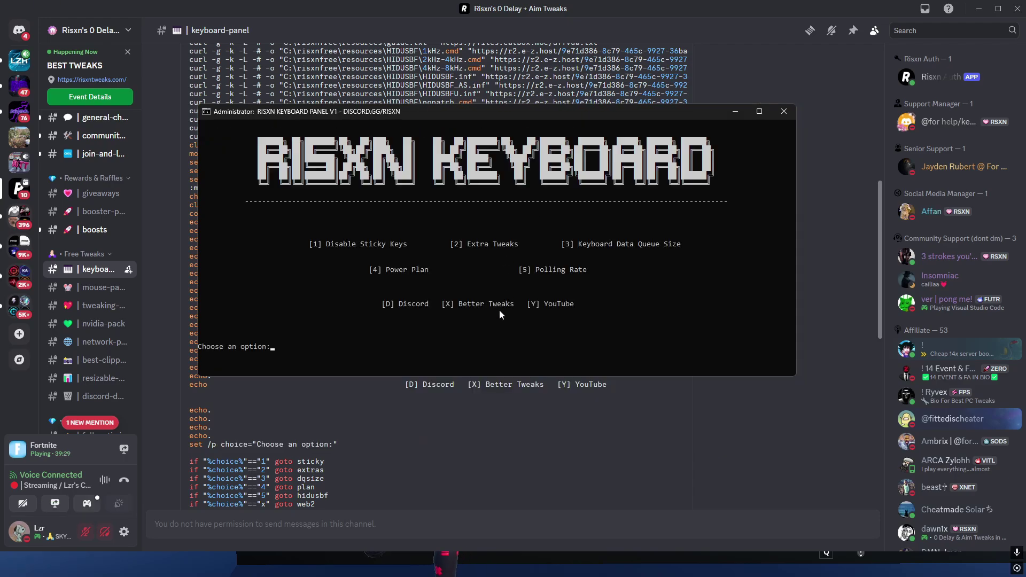
Run option 4, Power Plan, again, try Risxn Power Plan, choose Risxn Free Plan V1 instead and close Power Options
{"action": "type", "text": "4"}
{"action": "key", "text": "Return"}
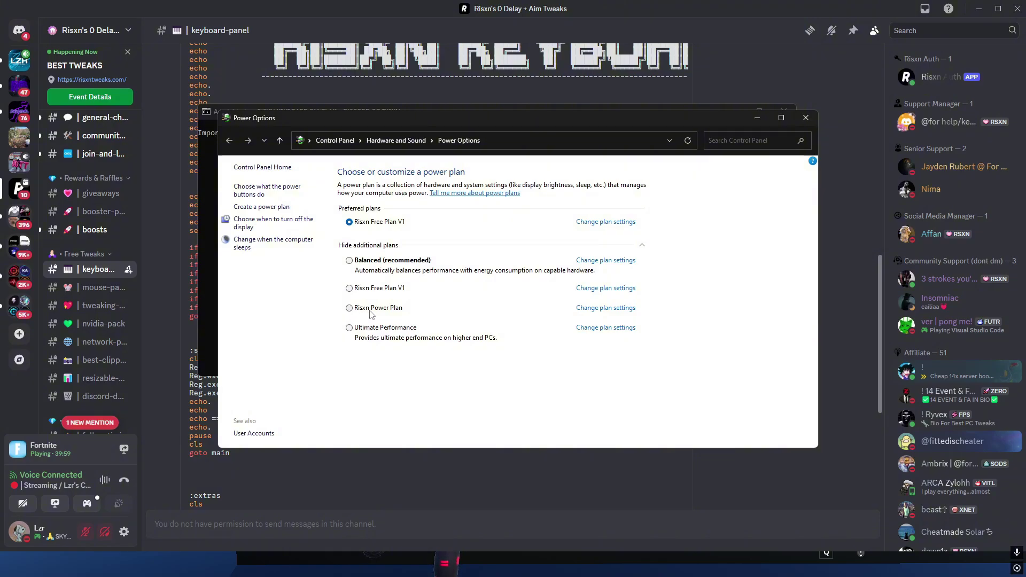
{"action": "left_click", "coordinate": [351, 309]}
{"action": "left_click", "coordinate": [387, 289]}
{"action": "left_click", "coordinate": [814, 118]}
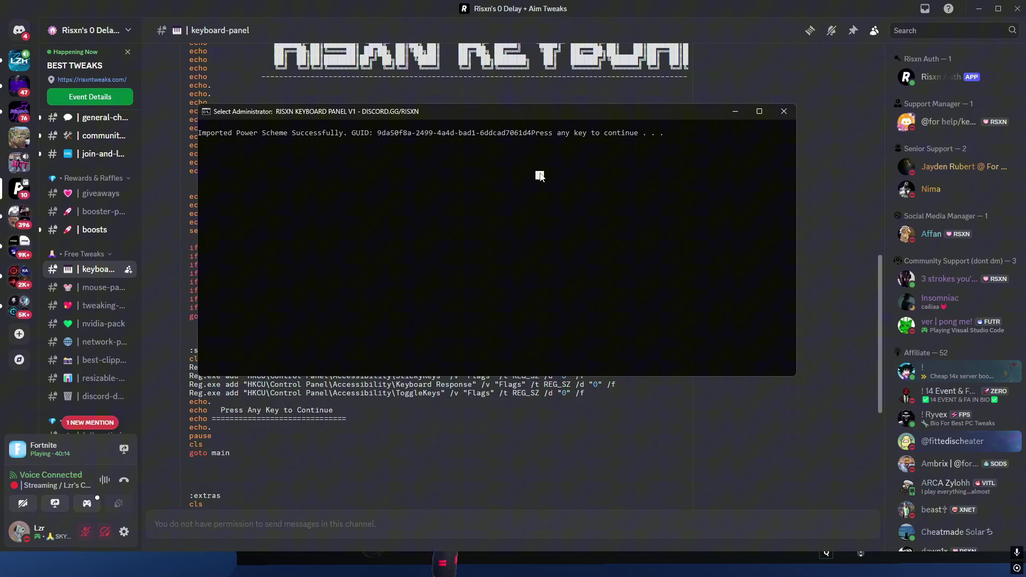
Return to the keyboard panel's main menu and run option 5, Polling Rate
{"action": "key", "text": "Return"}
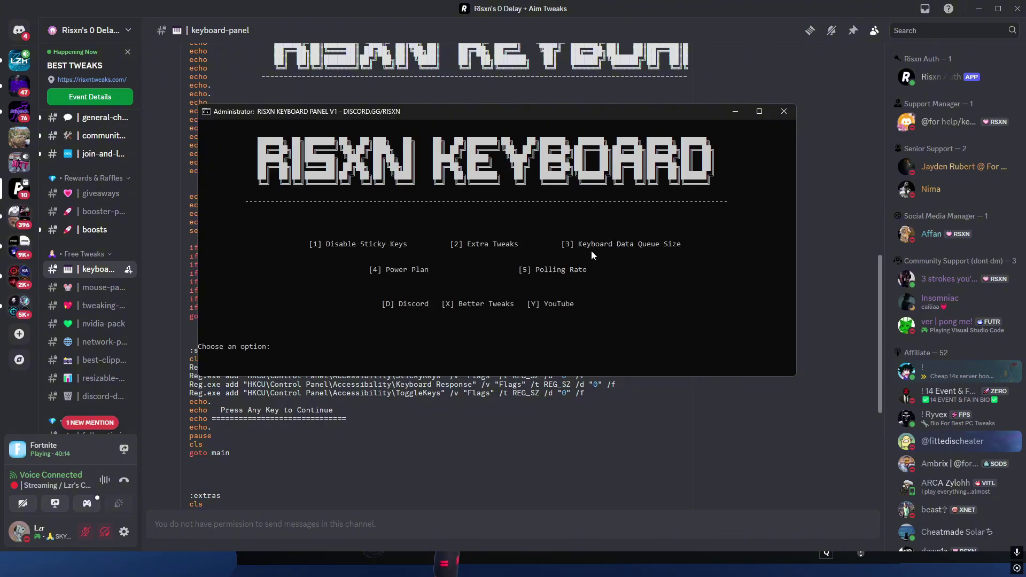
{"action": "type", "text": "5"}
{"action": "key", "text": "Return"}
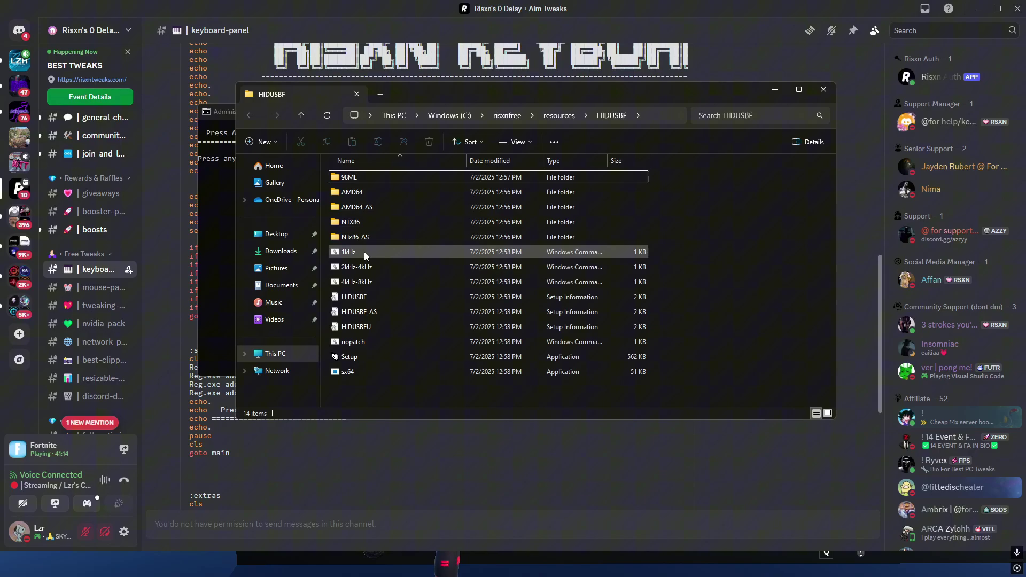
Switch to Chrome, search Google for "what is the HZ of a Apex pro mini" and close the browser after checking the polling rate
{"action": "key", "text": "super"}
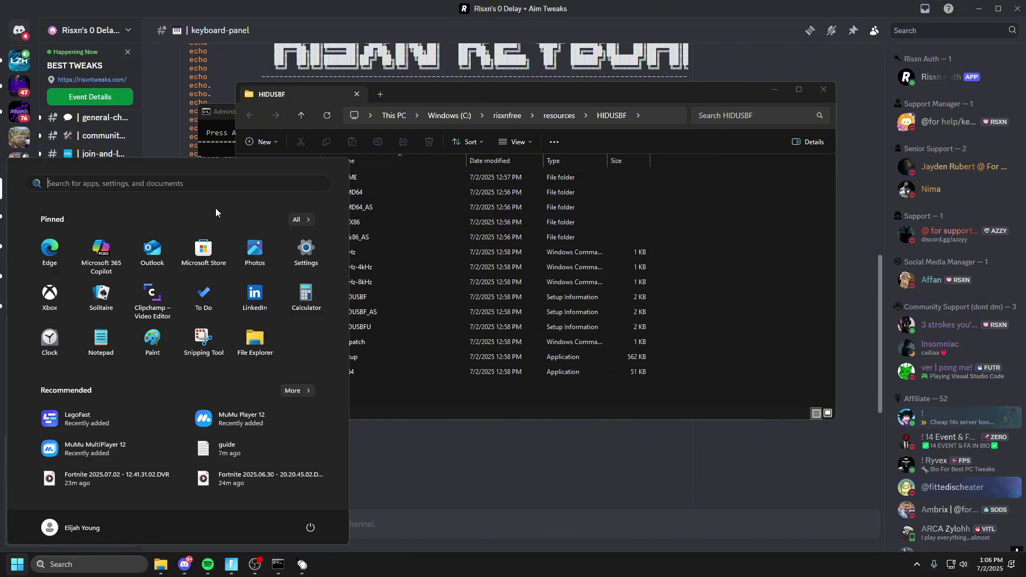
{"action": "left_click", "coordinate": [211, 186]}
{"action": "left_click", "coordinate": [218, 404]}
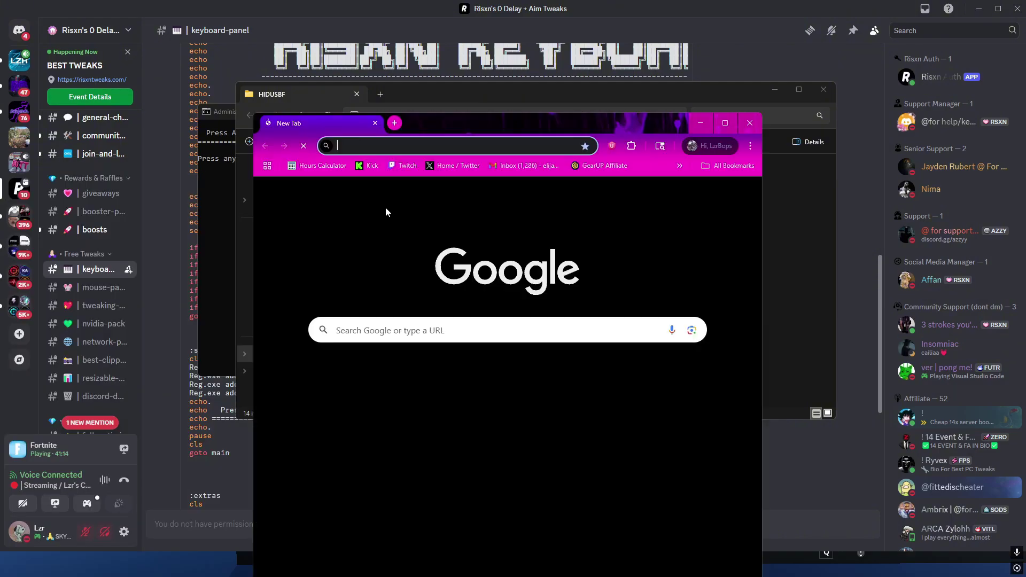
{"action": "type", "text": "what is "}
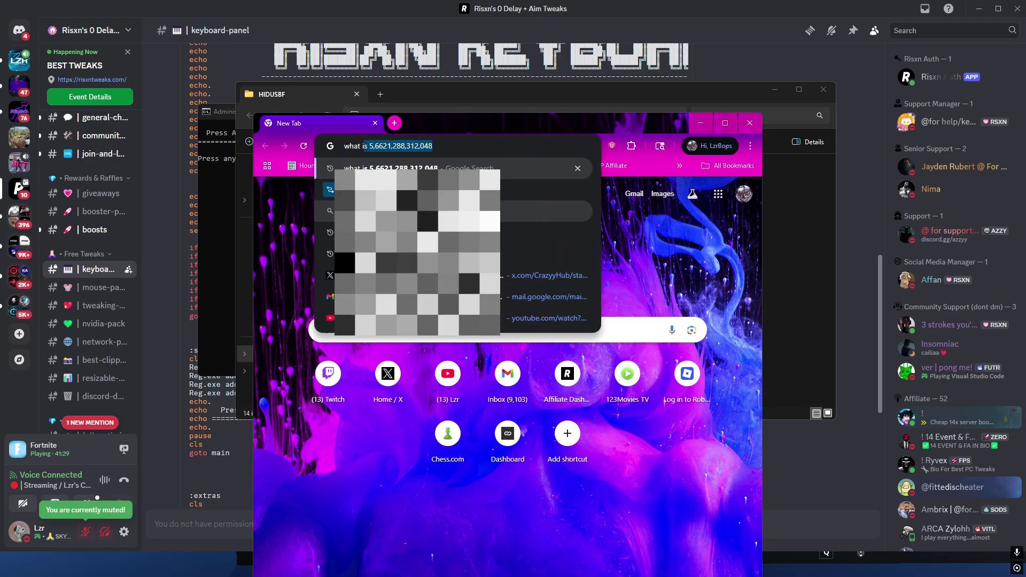
{"action": "type", "text": "the HZ of a "}
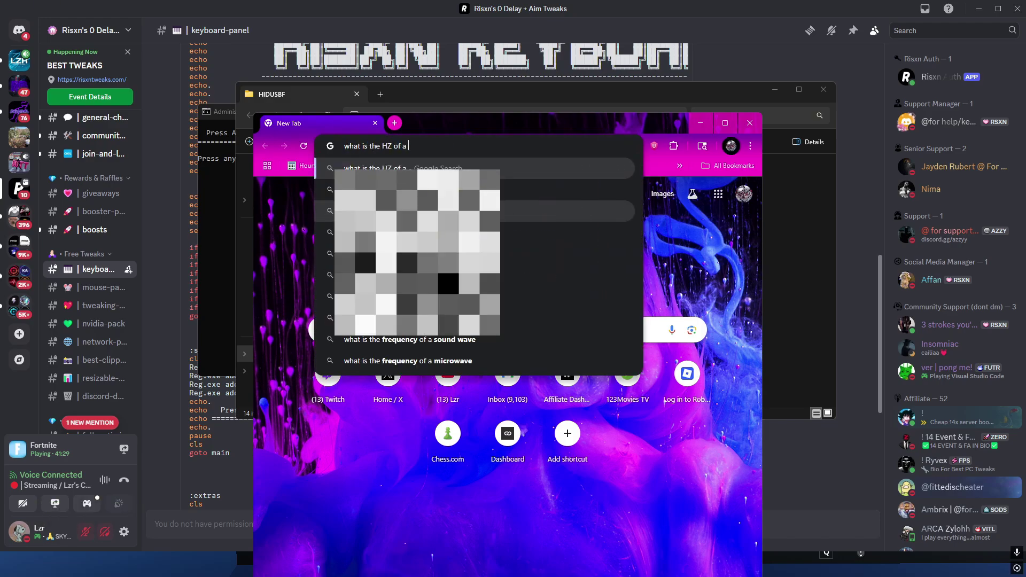
{"action": "type", "text": "Apex pro mini"}
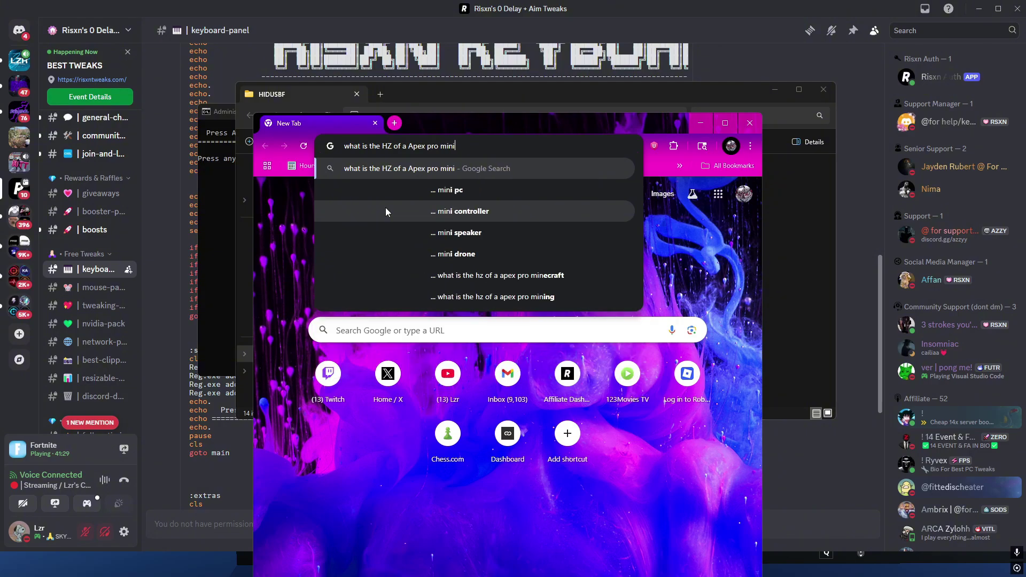
{"action": "key", "text": "Return"}
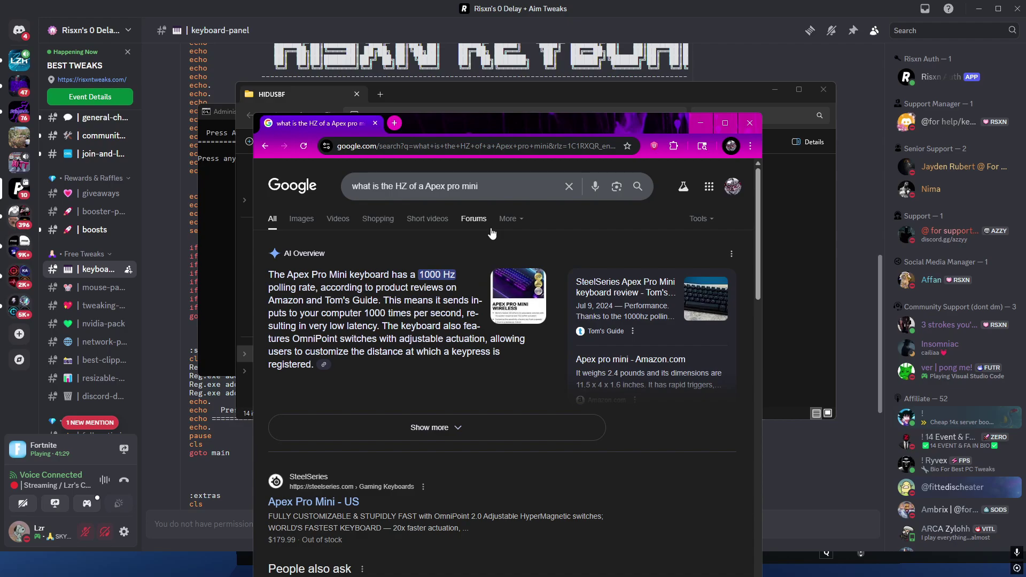
{"action": "left_click", "coordinate": [748, 126]}
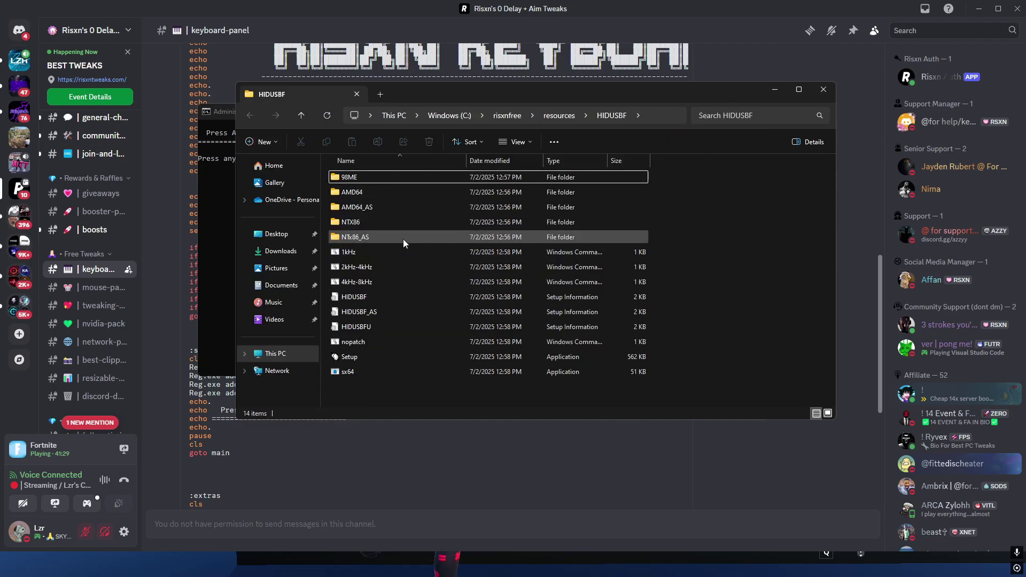
Run the 1kHz command file in the HIDUSBF folder as administrator
{"action": "right_click", "coordinate": [384, 252]}
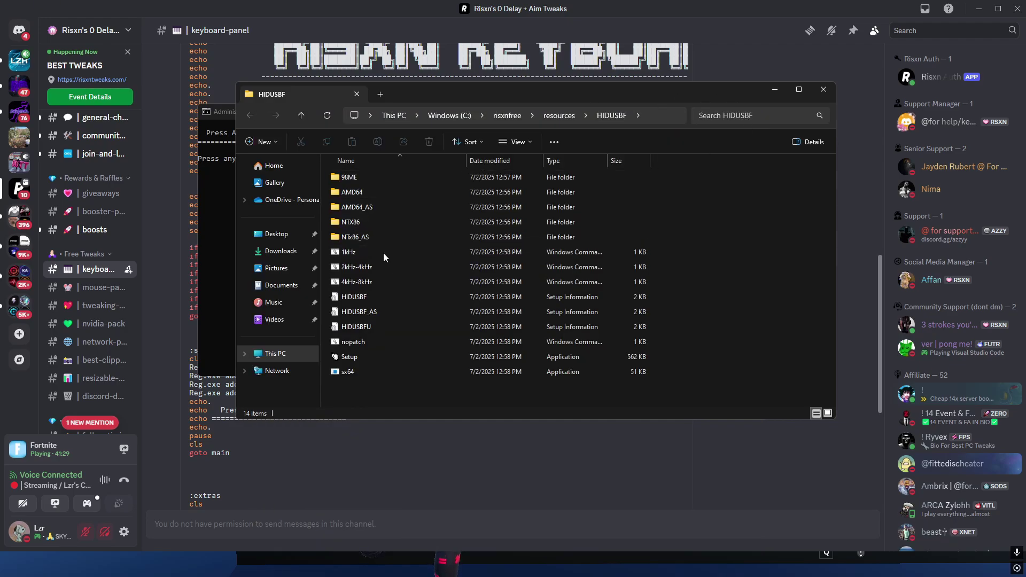
{"action": "right_click", "coordinate": [351, 250]}
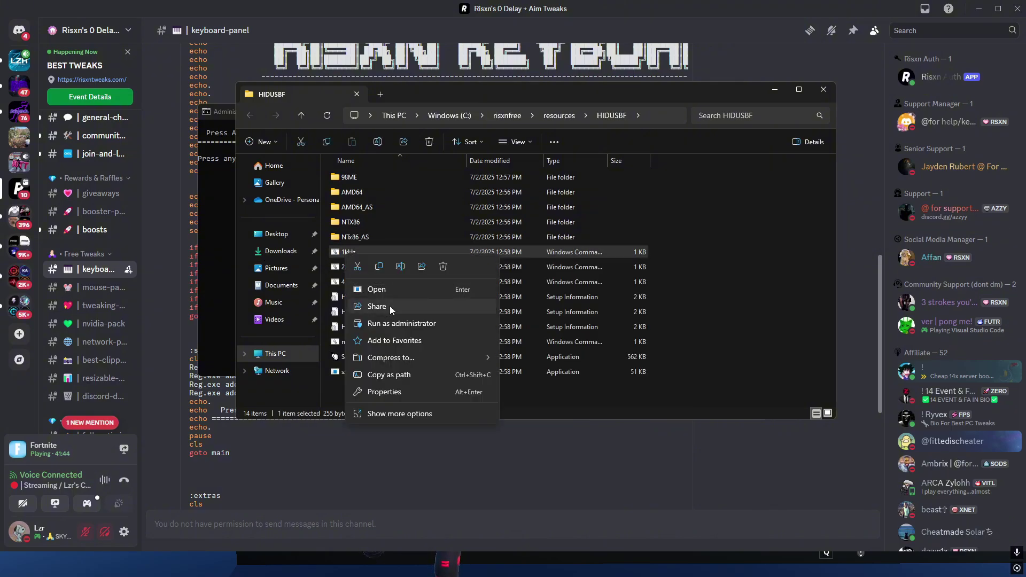
{"action": "left_click", "coordinate": [573, 389]}
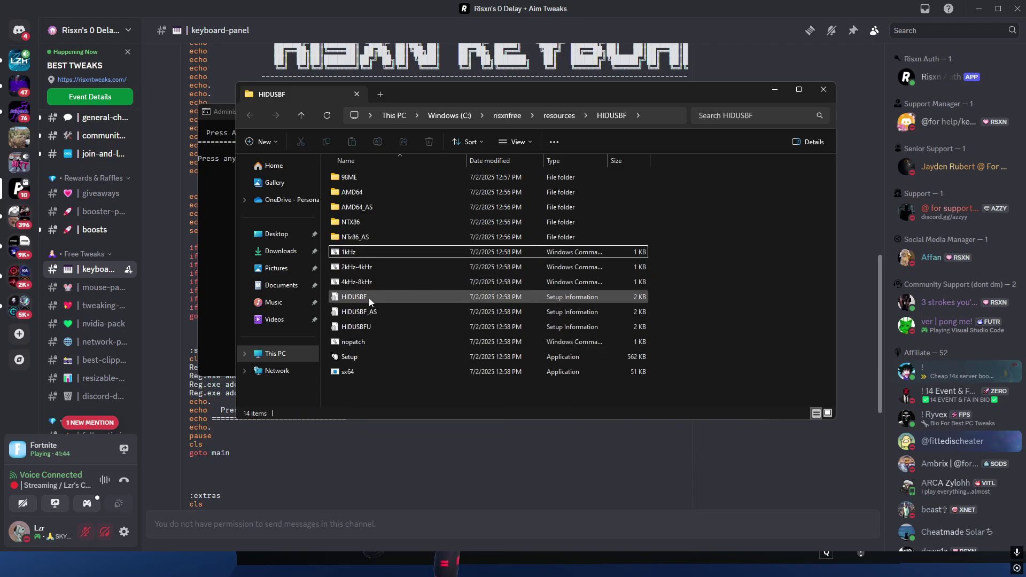
{"action": "right_click", "coordinate": [347, 255]}
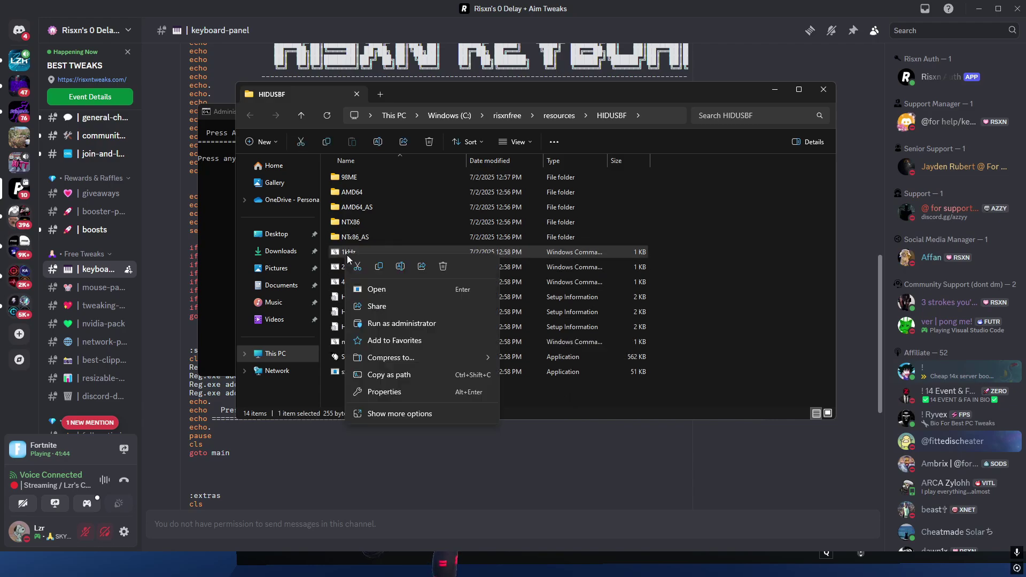
{"action": "left_click", "coordinate": [418, 326]}
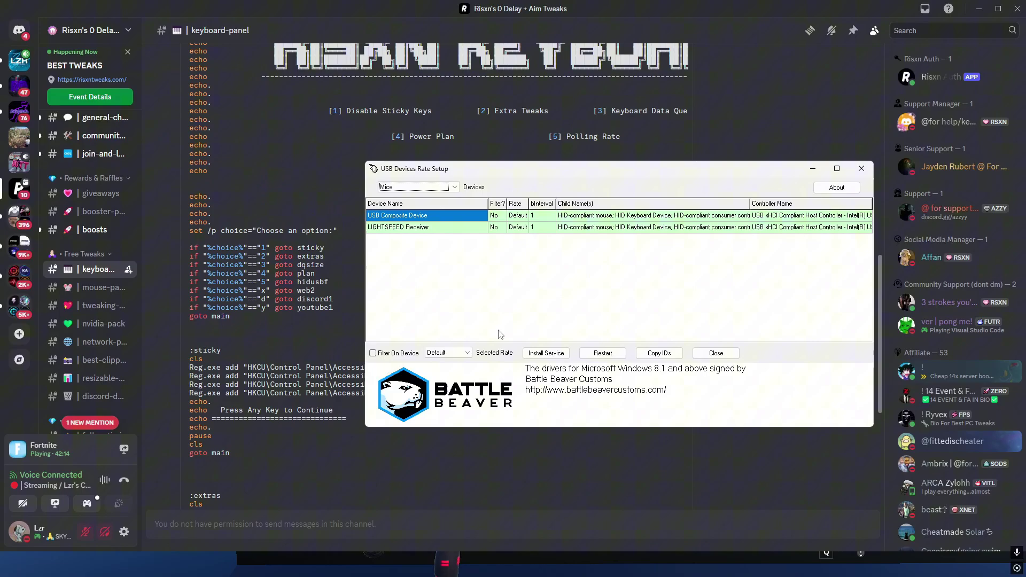
List the Keyboards devices in USB Devices Rate Setup and set the USB Composite Device's rate to 1000
{"action": "left_click_drag", "start_coordinate": [506, 164], "coordinate": [500, 163]}
{"action": "left_click", "coordinate": [421, 178]}
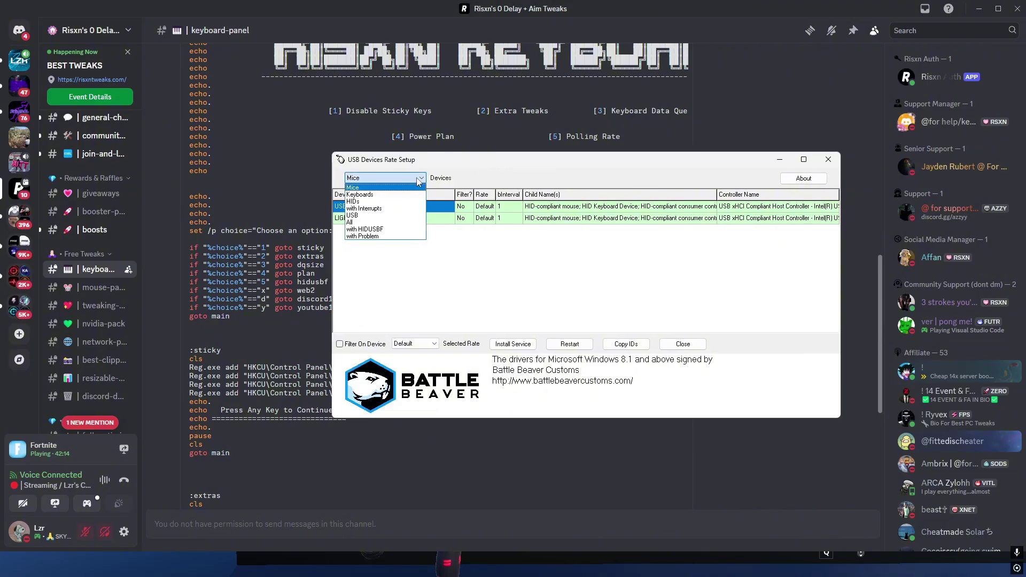
{"action": "left_click", "coordinate": [388, 195]}
{"action": "left_click", "coordinate": [416, 344]}
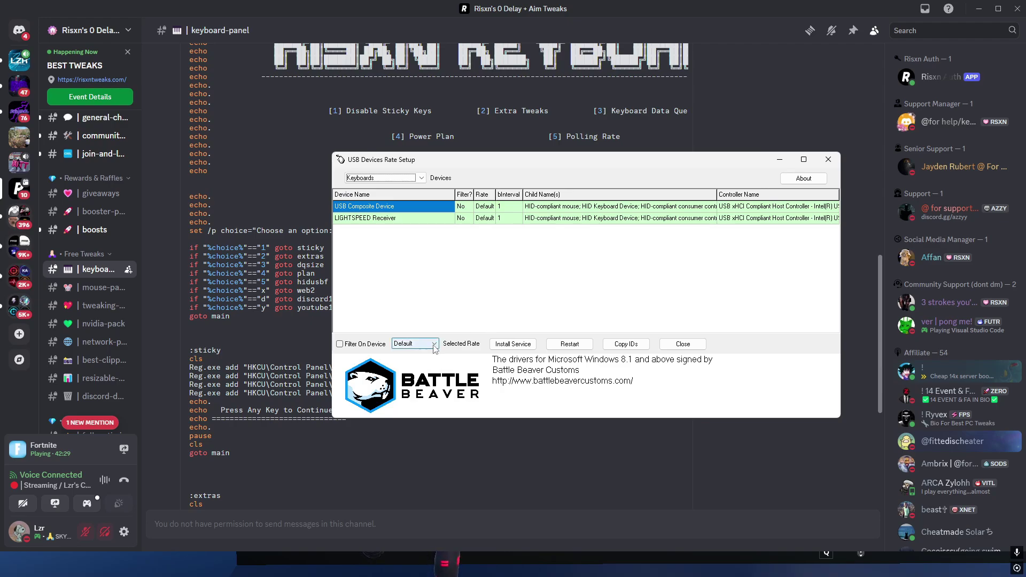
{"action": "left_click", "coordinate": [415, 360]}
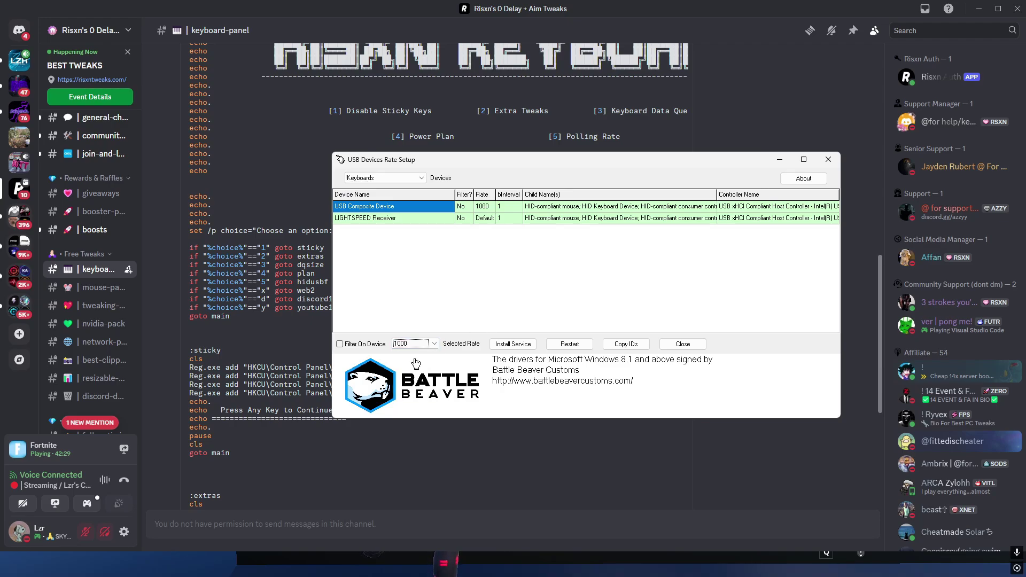
Set the LIGHTSPEED Receiver's rate to 1000 and install the service
{"action": "left_click", "coordinate": [485, 218]}
{"action": "left_click", "coordinate": [434, 343]}
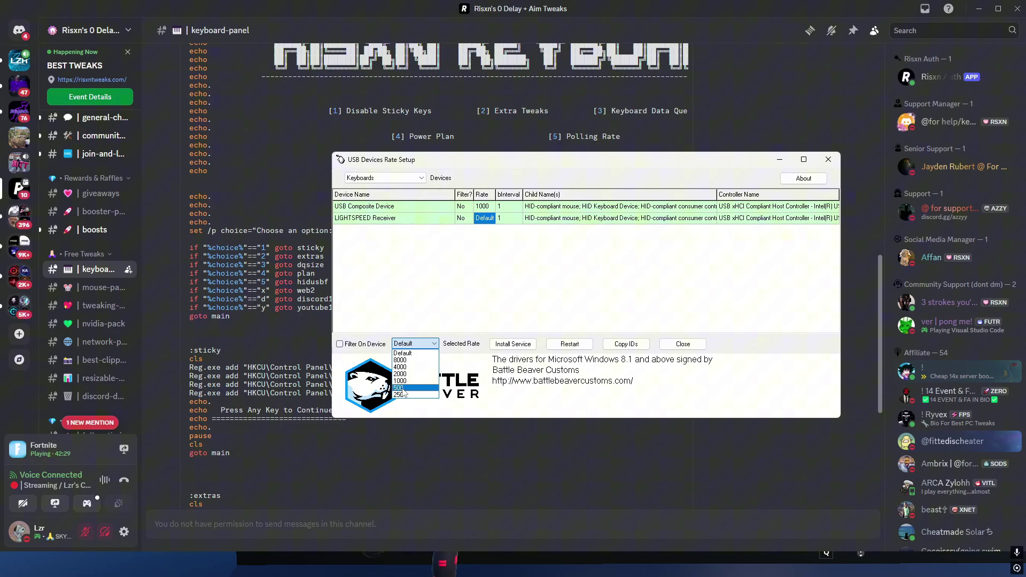
{"action": "left_click", "coordinate": [414, 360]}
{"action": "left_click", "coordinate": [521, 345]}
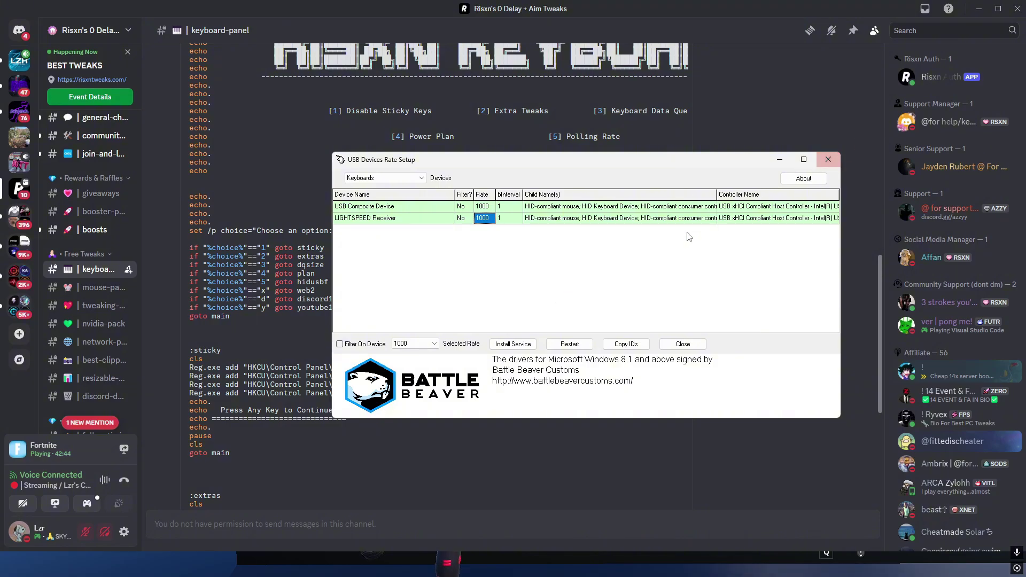
Close USB Devices Rate Setup, bring back the keyboard panel and return to its main menu
{"action": "left_click", "coordinate": [828, 159]}
{"action": "scroll", "coordinate": [293, 467], "scroll_direction": "up", "scroll_amount": 3}
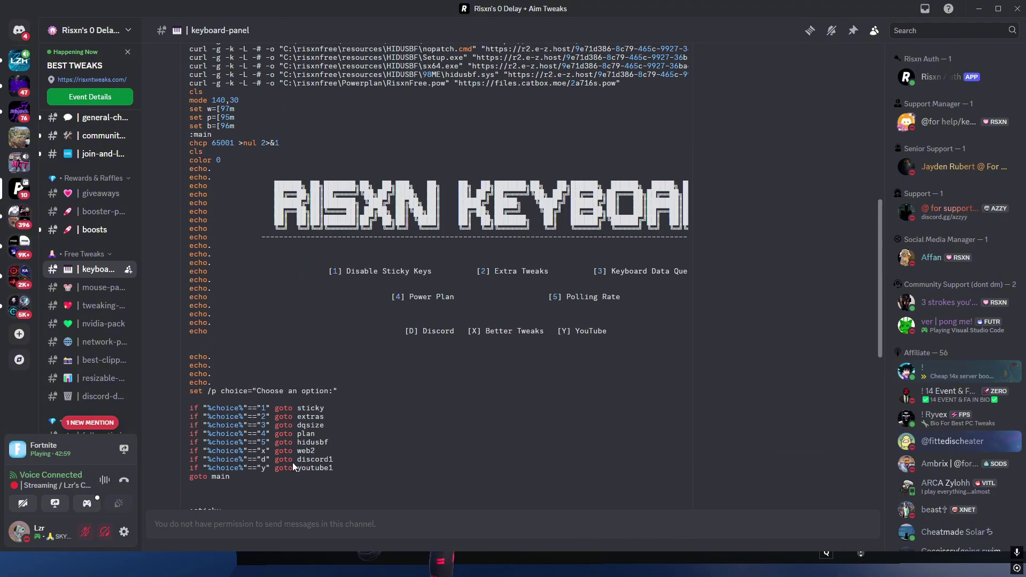
{"action": "key", "text": "super"}
{"action": "left_click", "coordinate": [279, 563]}
{"action": "left_click", "coordinate": [433, 262]}
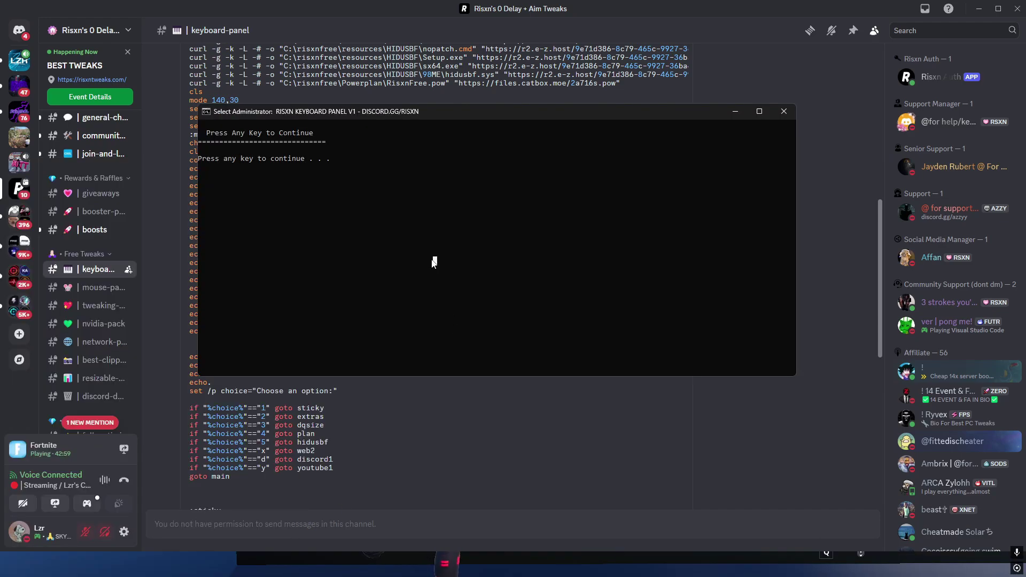
{"action": "key", "text": "Return"}
Close the keyboard panel and minimize Discord to switch to Fortnite
{"action": "key", "text": "alt+Tab"}
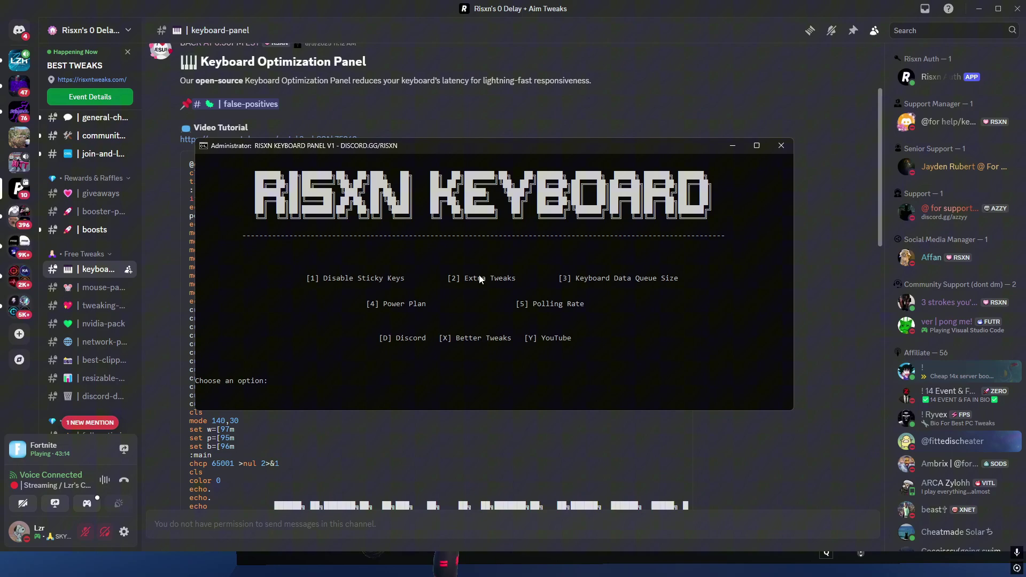
{"action": "left_click", "coordinate": [782, 146]}
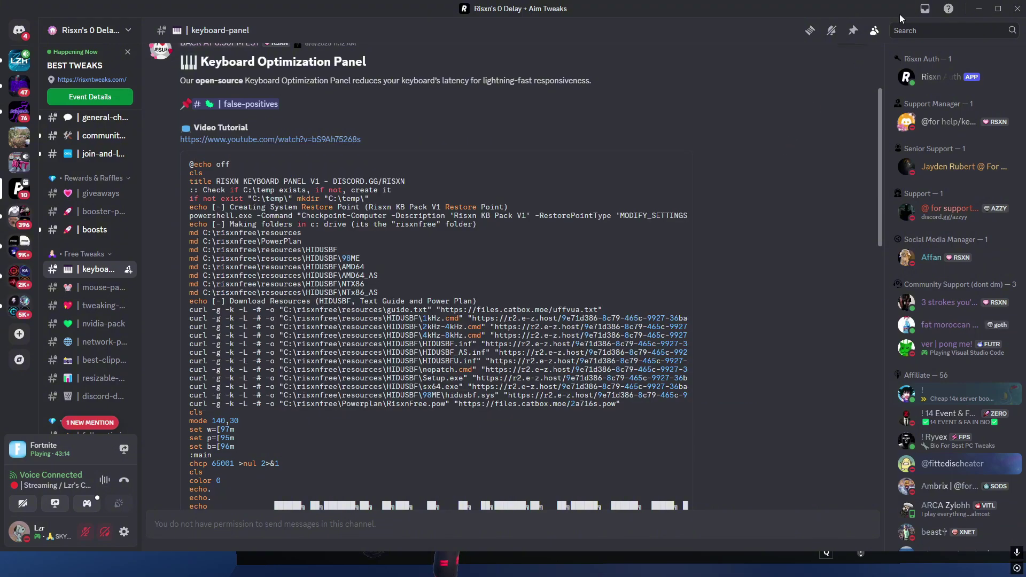
{"action": "left_click", "coordinate": [978, 8]}
{"action": "left_click", "coordinate": [809, 76]}
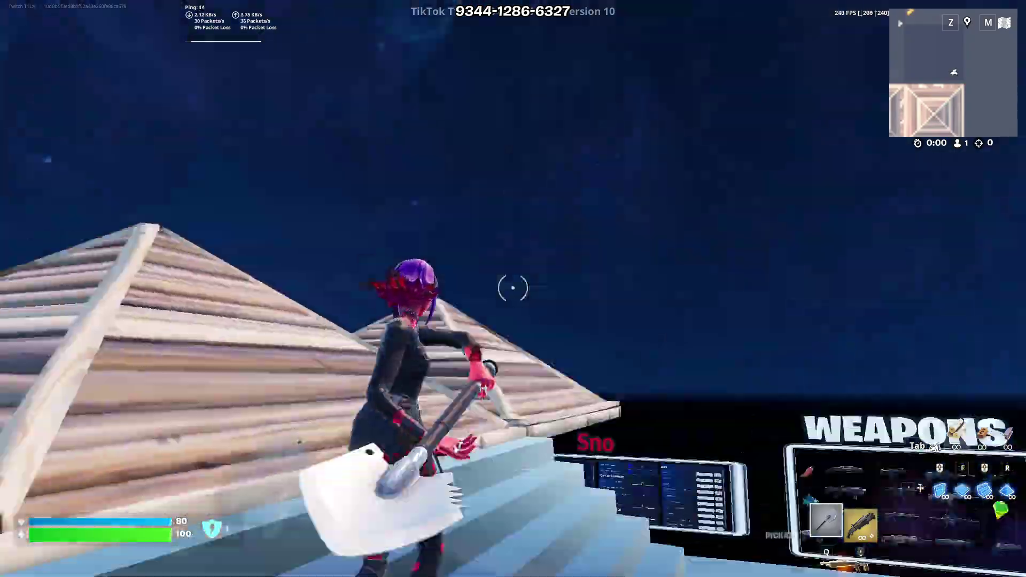
{"action": "key", "text": "f"}
{"action": "left_click", "coordinate": [513, 288]}
{"action": "key", "text": "r"}
{"action": "left_click", "coordinate": [513, 288]}
{"action": "key", "text": "q"}
{"action": "key", "text": "e"}
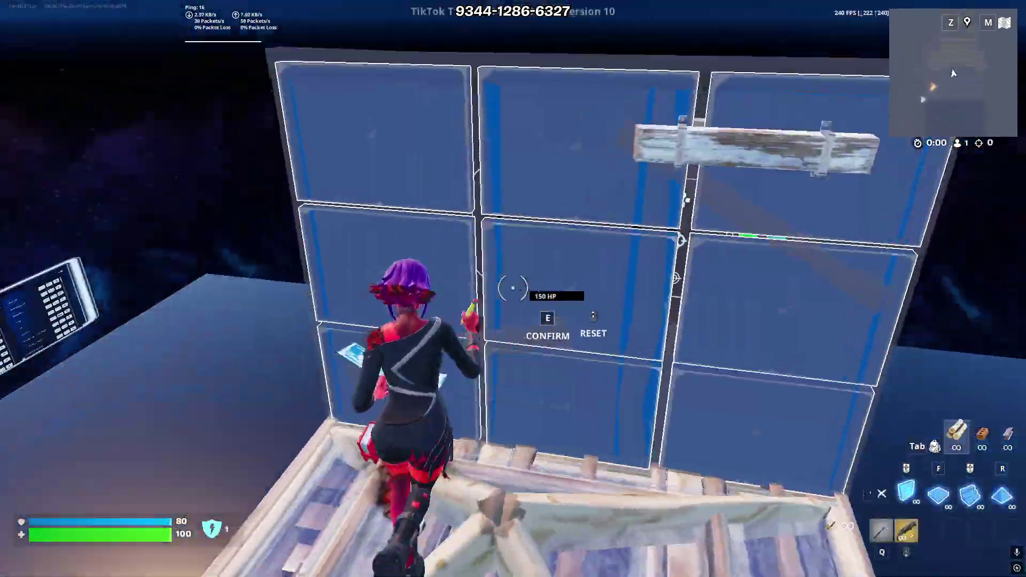
{"action": "key", "text": "e"}
{"action": "key", "text": "w"}
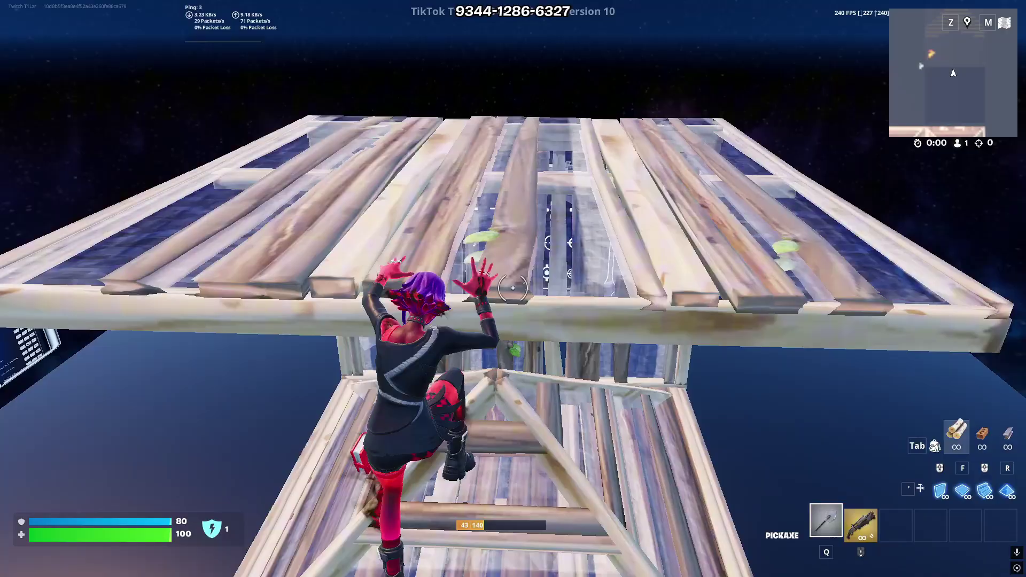
{"action": "key", "text": "w"}
{"action": "key", "text": "space"}
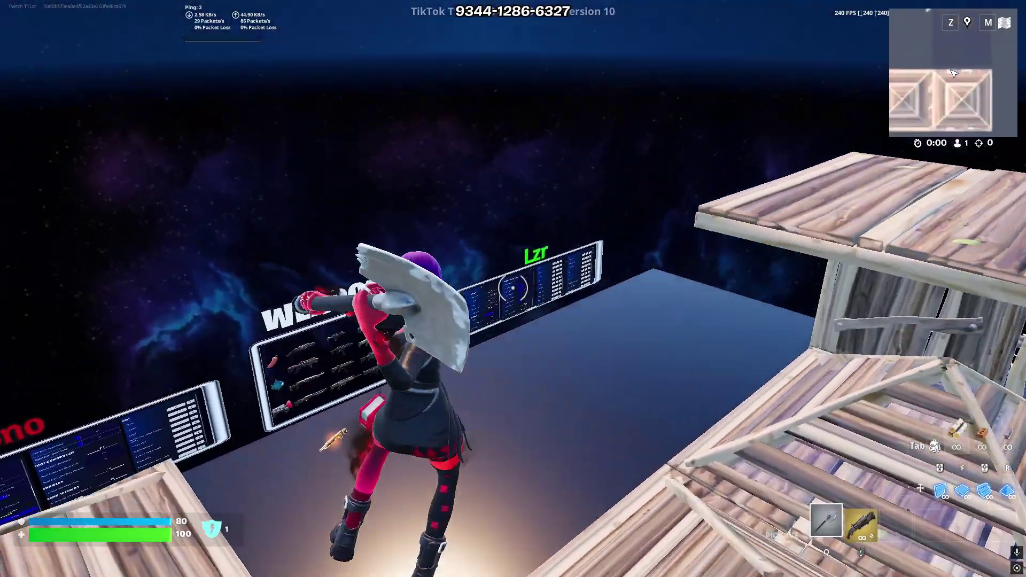
{"action": "key", "text": "s"}
{"action": "key", "text": "e"}
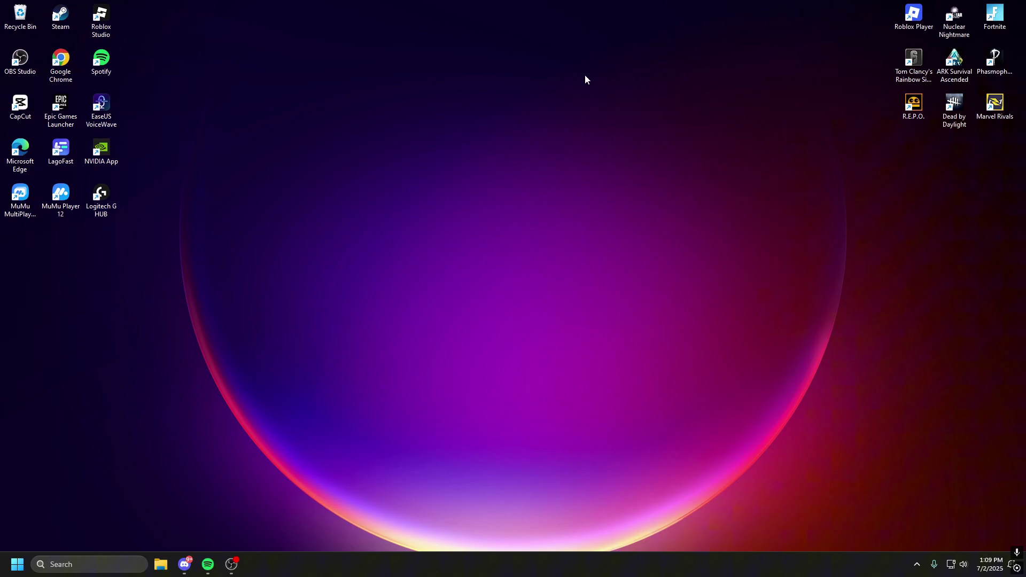
Open SteelSeries GG from its background process on the desktop
{"action": "left_click", "coordinate": [916, 564]}
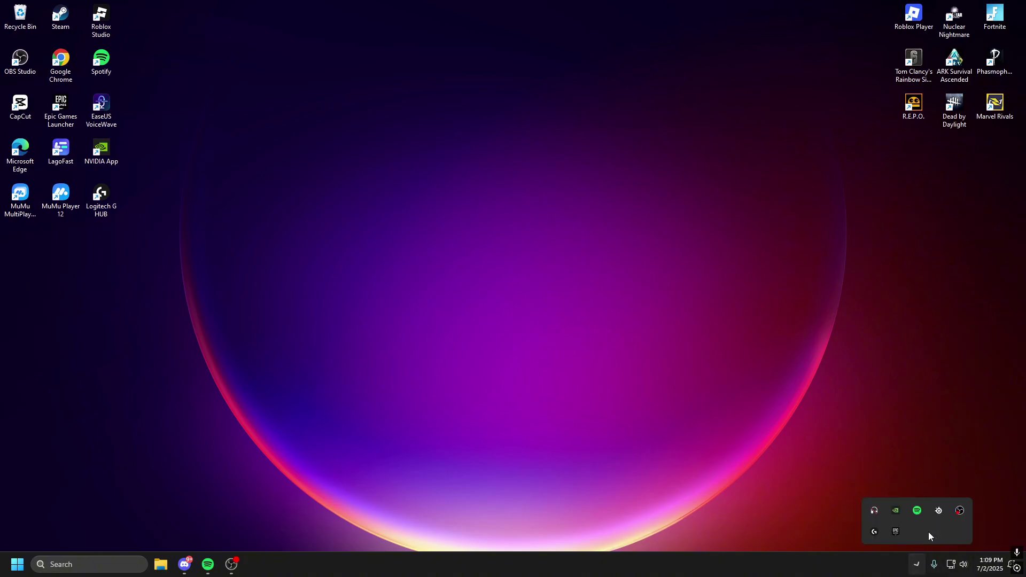
{"action": "right_click", "coordinate": [937, 517]}
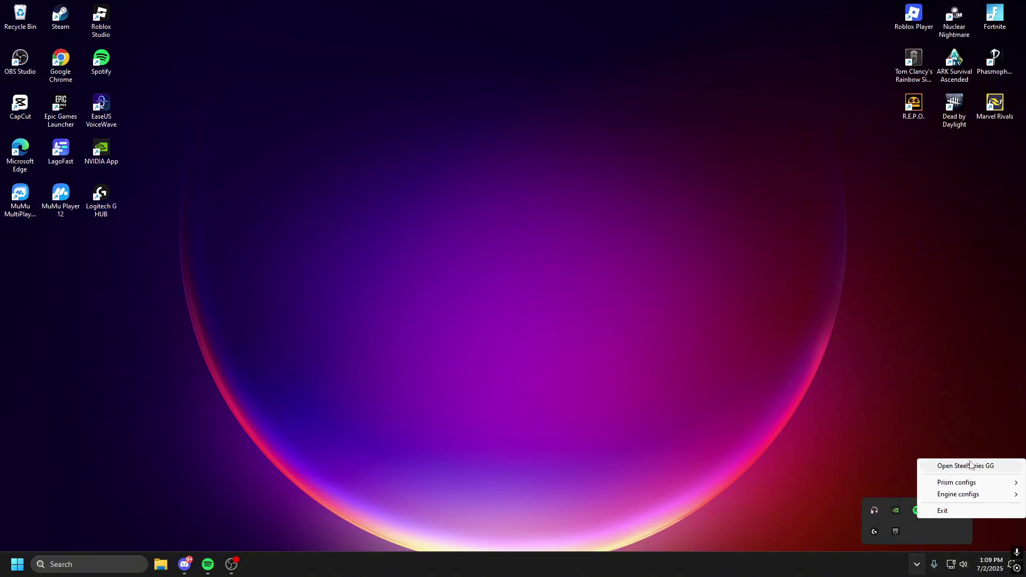
{"action": "left_click", "coordinate": [970, 465]}
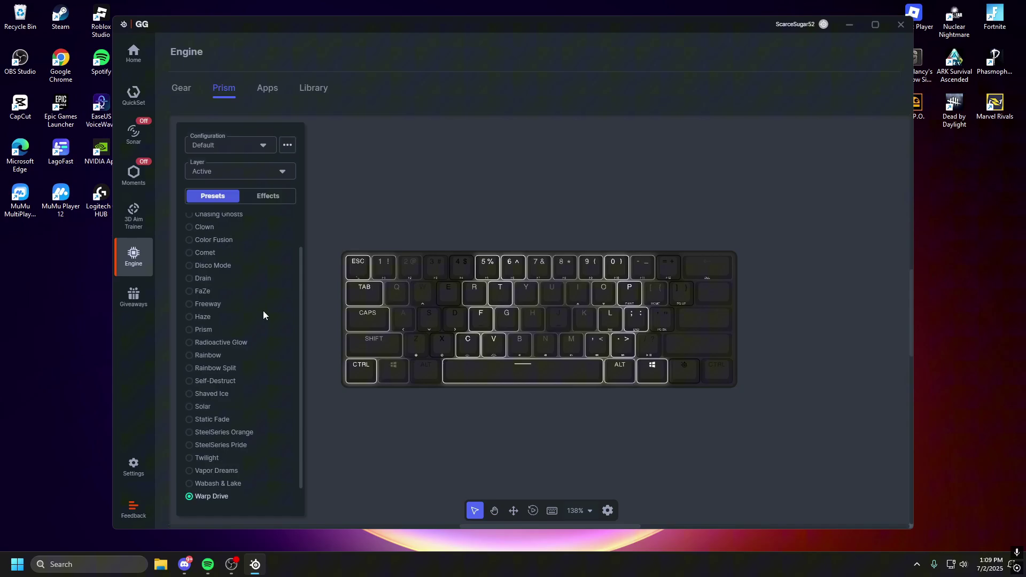
Open the Apex Pro Mini's configuration window from the Engine's Gear list
{"action": "scroll", "coordinate": [267, 299], "scroll_direction": "up", "scroll_amount": 2}
{"action": "left_click", "coordinate": [253, 155]}
{"action": "left_click", "coordinate": [248, 147]}
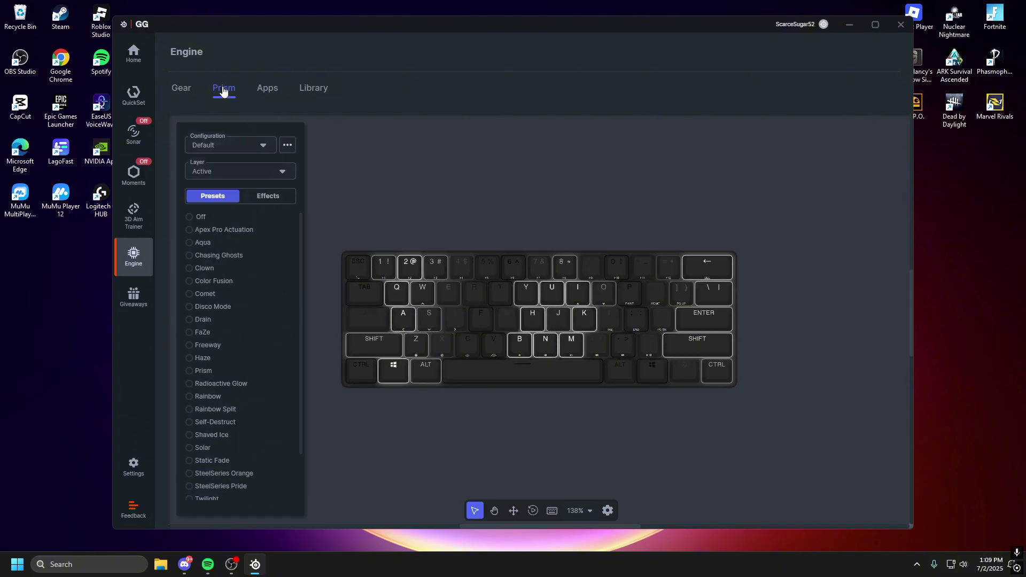
{"action": "left_click", "coordinate": [139, 260]}
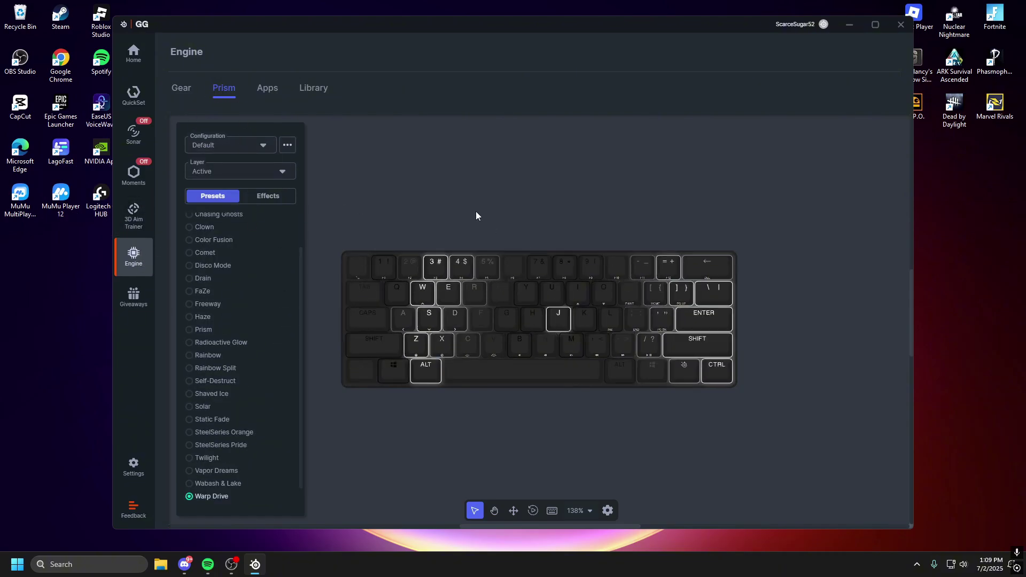
{"action": "left_click", "coordinate": [181, 88]}
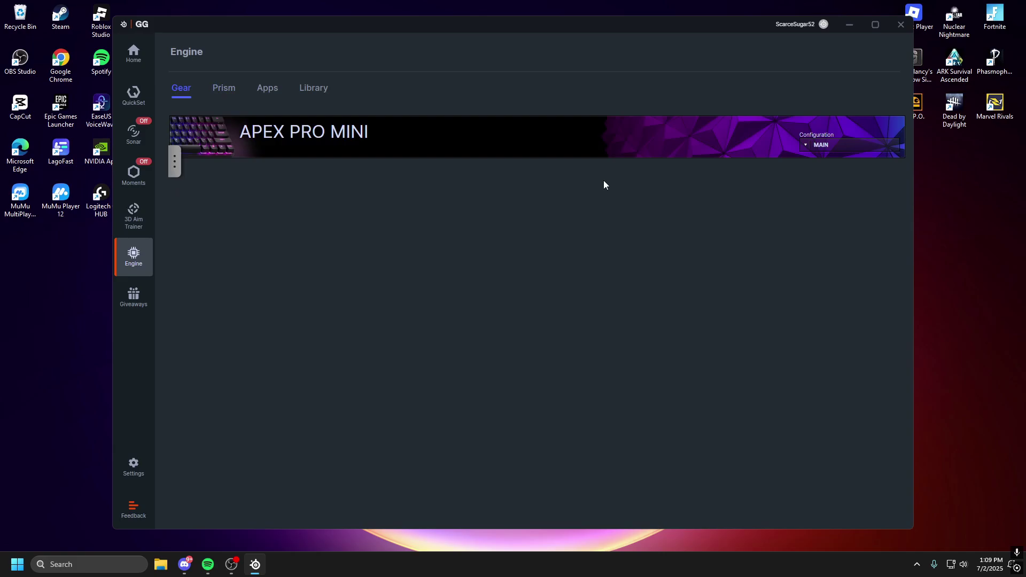
{"action": "left_click", "coordinate": [406, 147]}
{"action": "left_click_drag", "start_coordinate": [474, 104], "coordinate": [480, 90]}
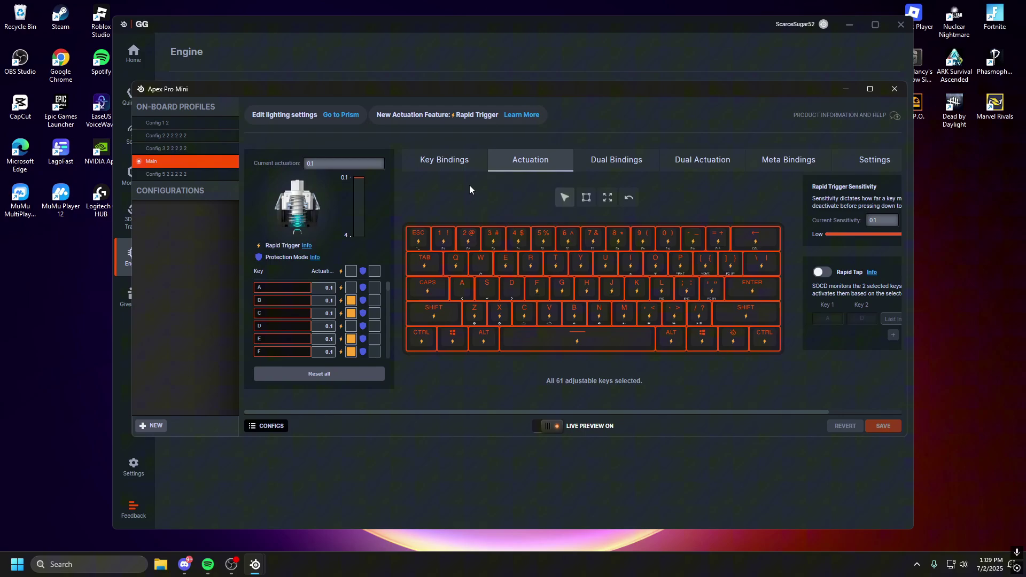
Select every key on the keyboard layout and enable Rapid Trigger for all of them
{"action": "left_click_drag", "start_coordinate": [408, 229], "coordinate": [791, 351]}
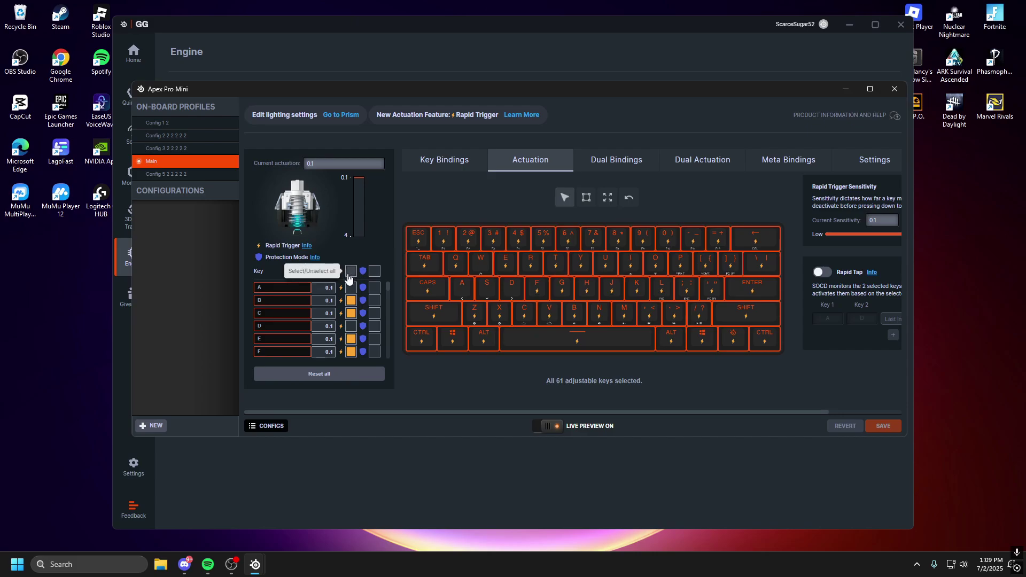
{"action": "left_click", "coordinate": [373, 270]}
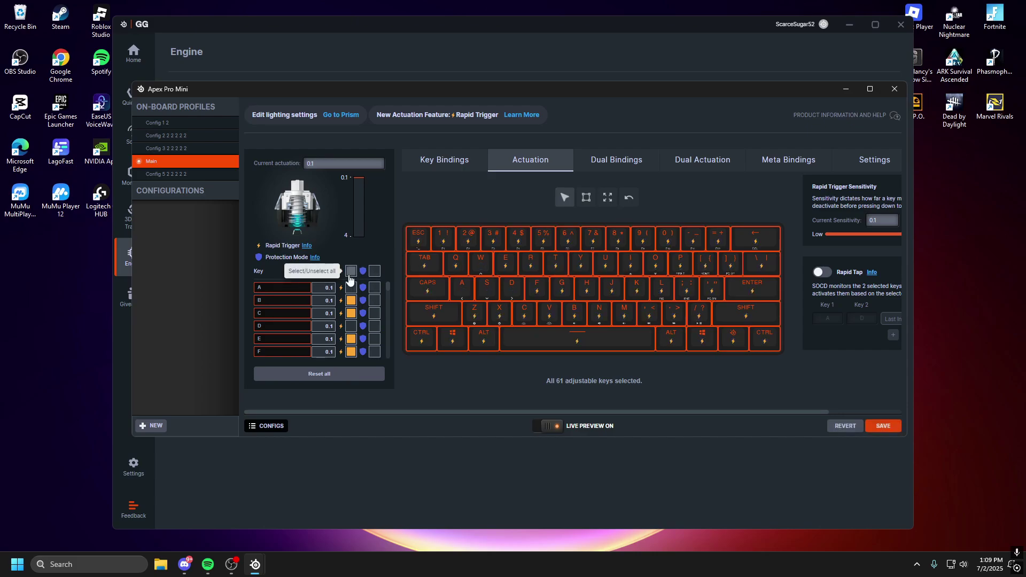
{"action": "left_click", "coordinate": [481, 264]}
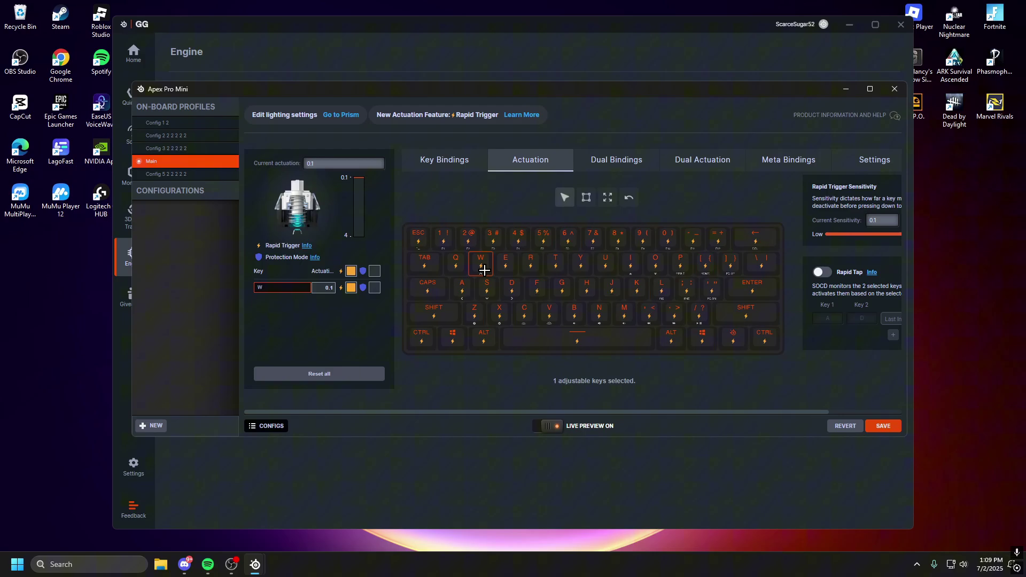
{"action": "left_click_drag", "start_coordinate": [406, 217], "coordinate": [788, 342]}
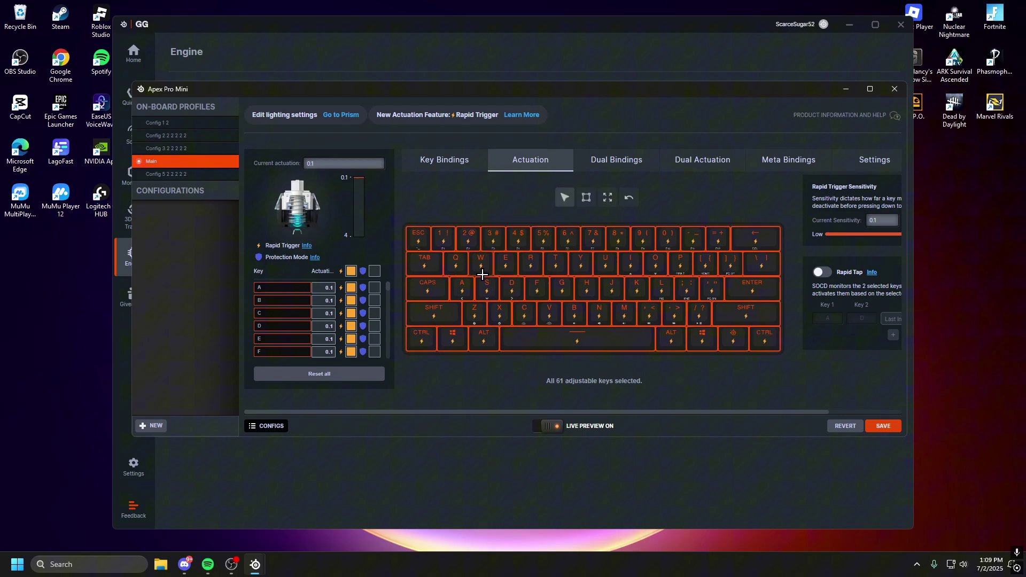
Turn off Rapid Trigger individually for the W, A, S and D keys and compare W's setting with E's
{"action": "left_click", "coordinate": [480, 263]}
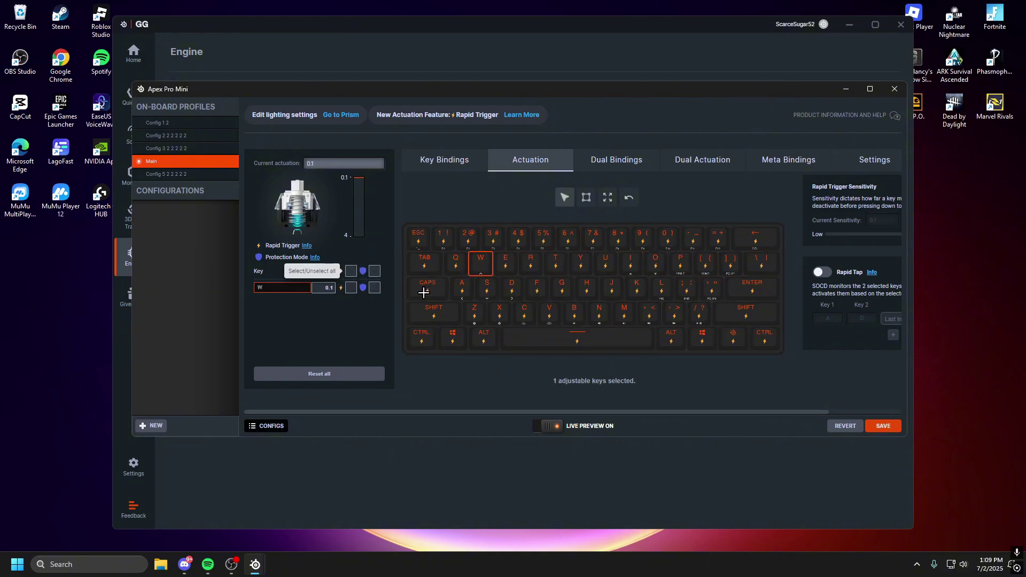
{"action": "key", "text": "a"}
{"action": "key", "text": "s"}
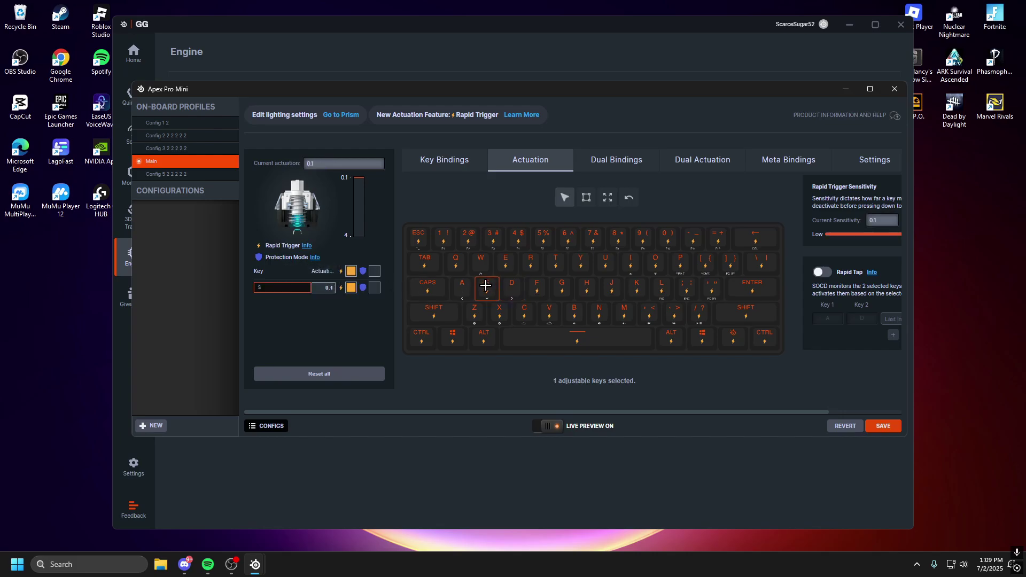
{"action": "left_click", "coordinate": [350, 272]}
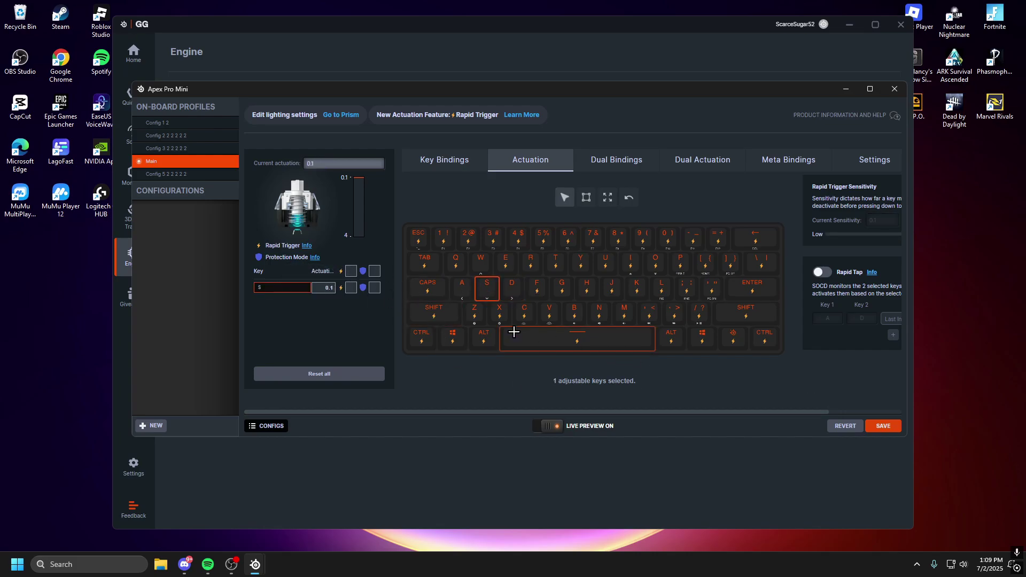
{"action": "mouse_move", "coordinate": [871, 93]}
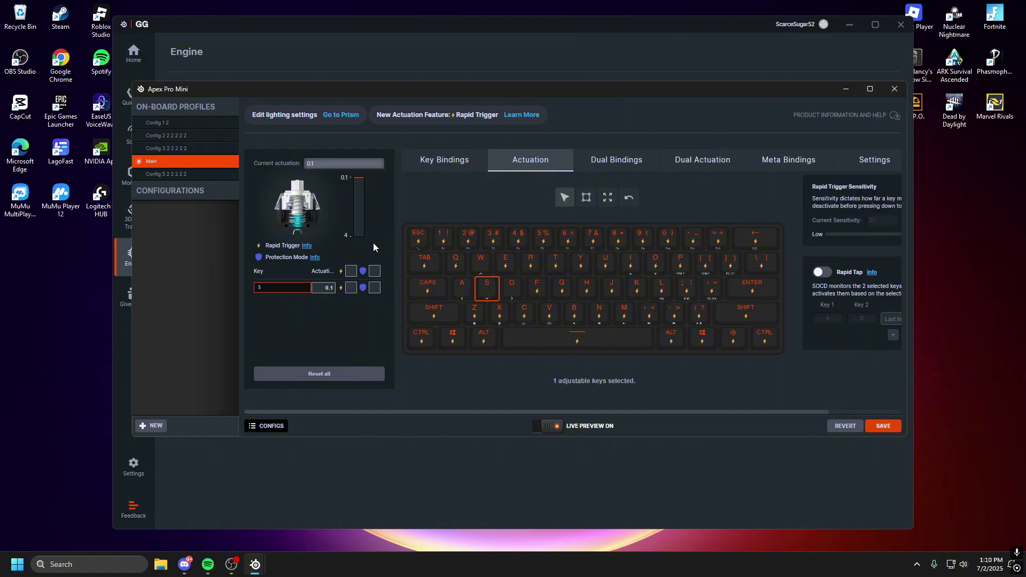
{"action": "left_click", "coordinate": [484, 264]}
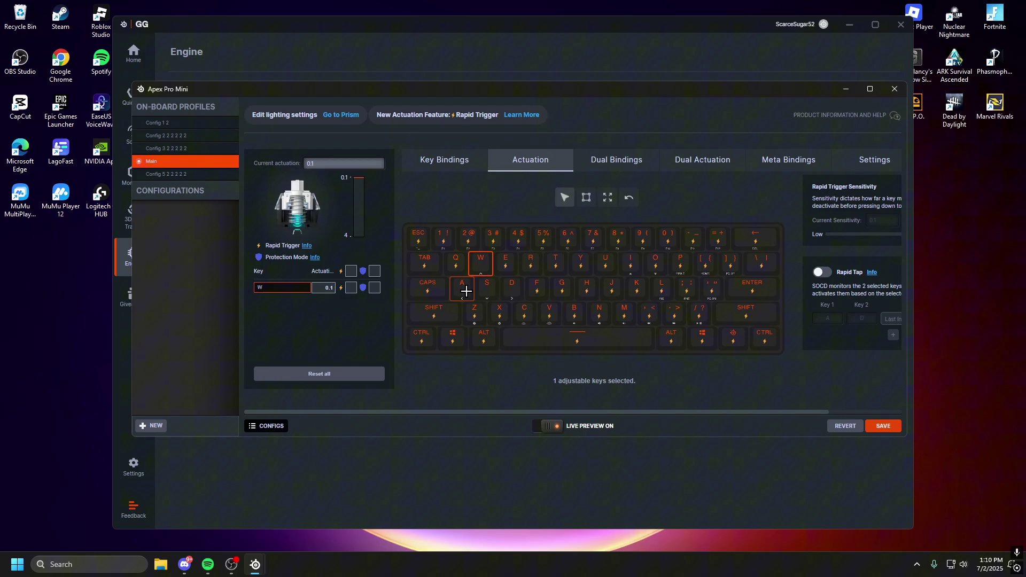
{"action": "left_click", "coordinate": [507, 264]}
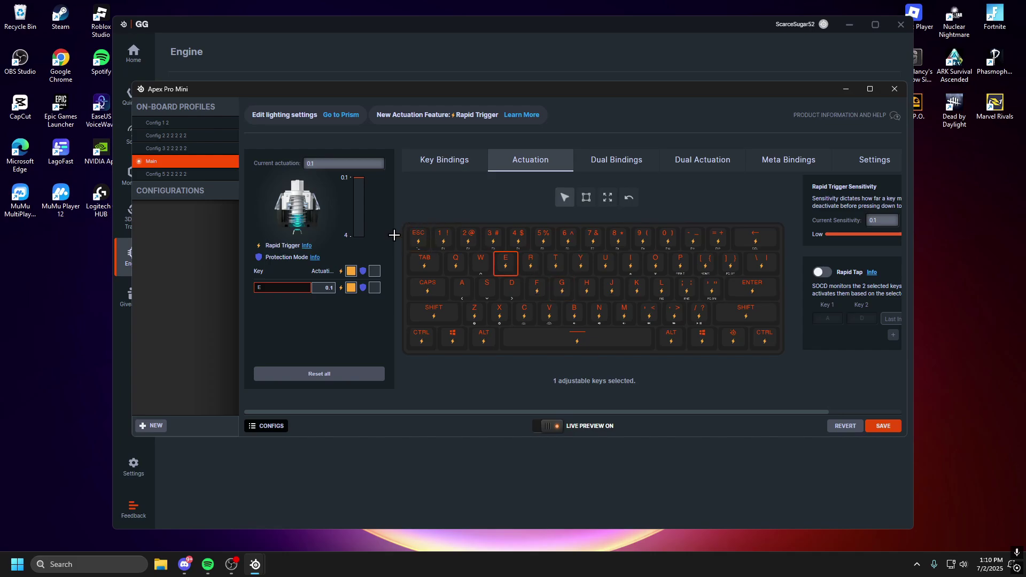
Select all keys, try a deeper actuation point, return it to 0.1 and save the Main profile
{"action": "left_click_drag", "start_coordinate": [394, 235], "coordinate": [794, 356]}
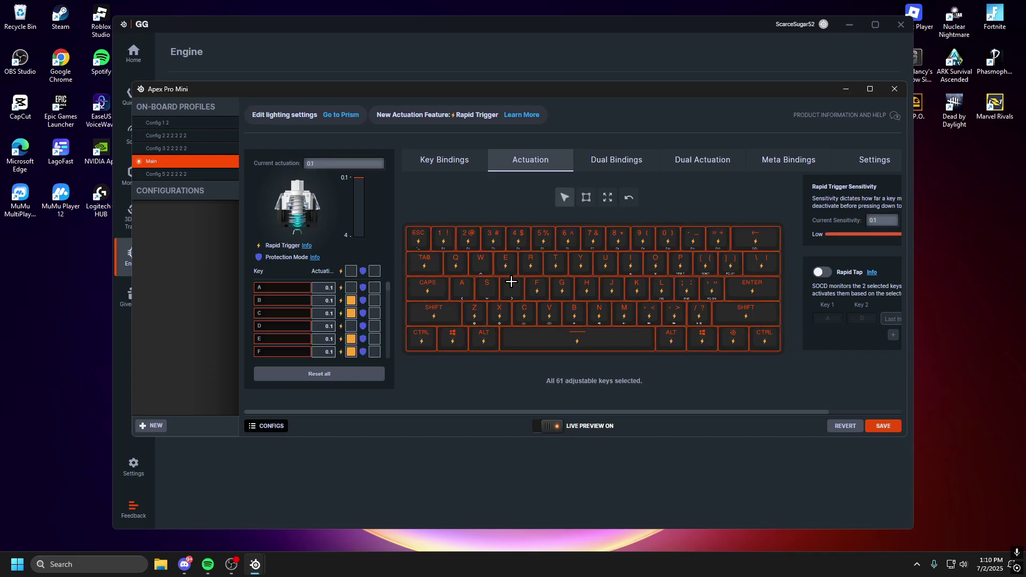
{"action": "left_click_drag", "start_coordinate": [354, 194], "coordinate": [362, 214]}
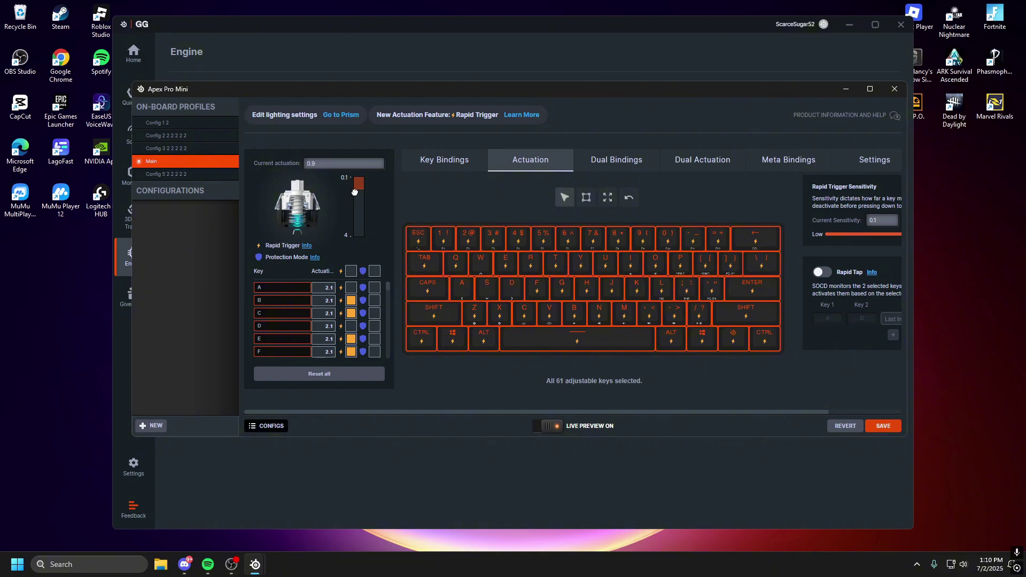
{"action": "left_click", "coordinate": [882, 427]}
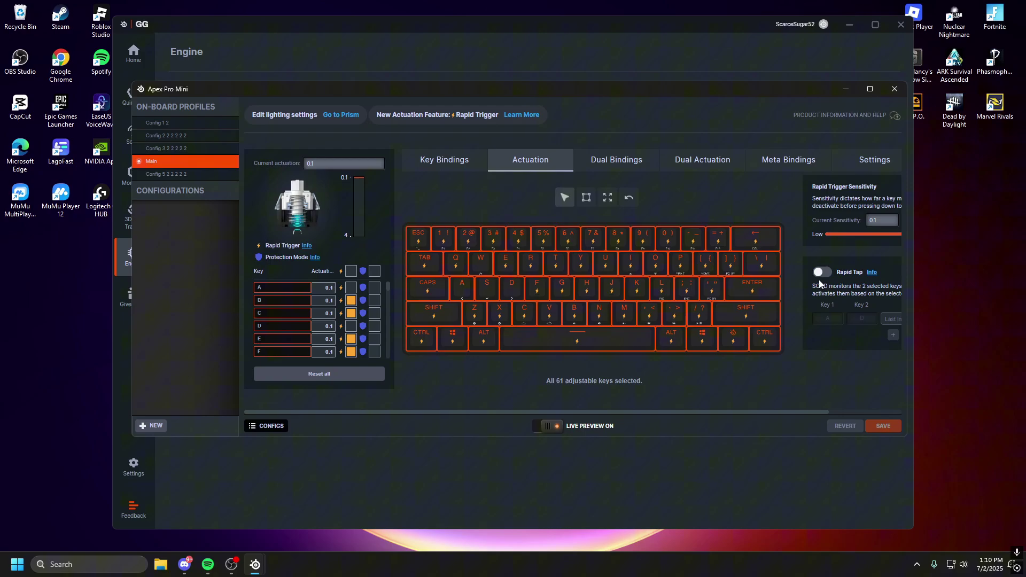
Minimize the Apex Pro Mini's configuration window and open the keyboard's Prism lighting settings in Engine
{"action": "left_click", "coordinate": [846, 89]}
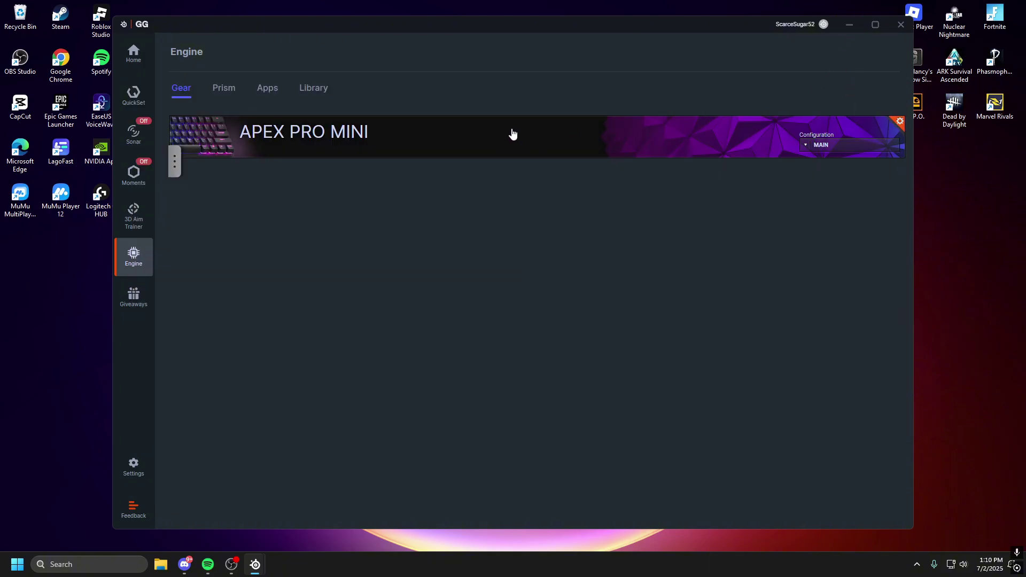
{"action": "left_click", "coordinate": [553, 144]}
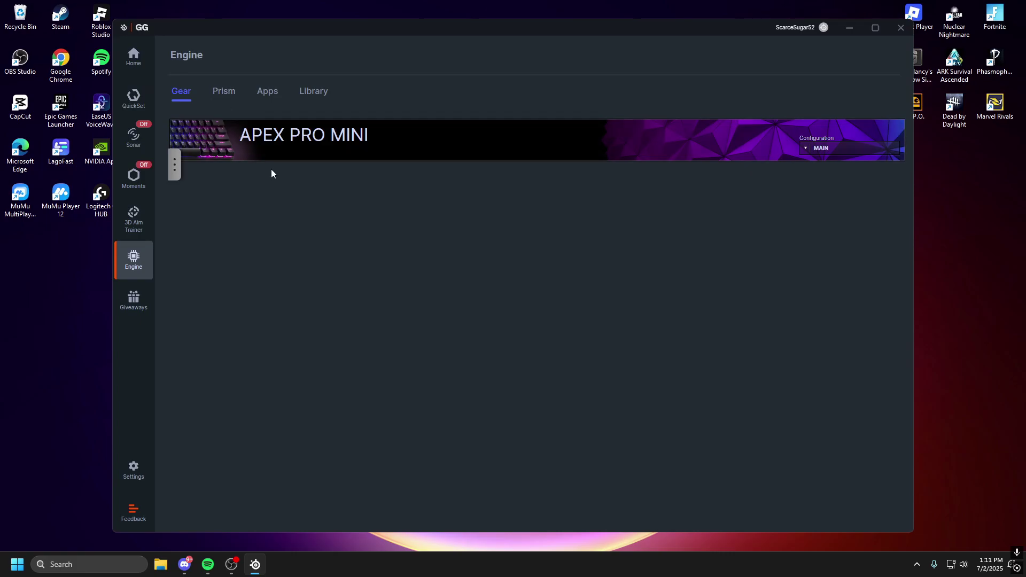
{"action": "left_click", "coordinate": [302, 123]}
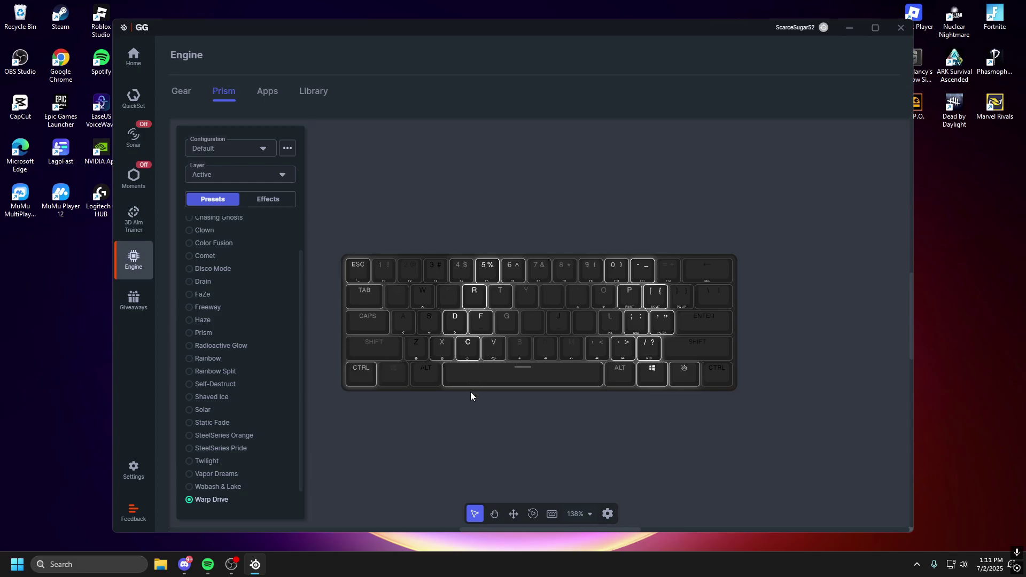
Look through the Prism configuration and layer choices, view the Reactive layer and switch back to Active
{"action": "left_click", "coordinate": [245, 152]}
{"action": "left_click", "coordinate": [243, 150]}
{"action": "left_click", "coordinate": [254, 172]}
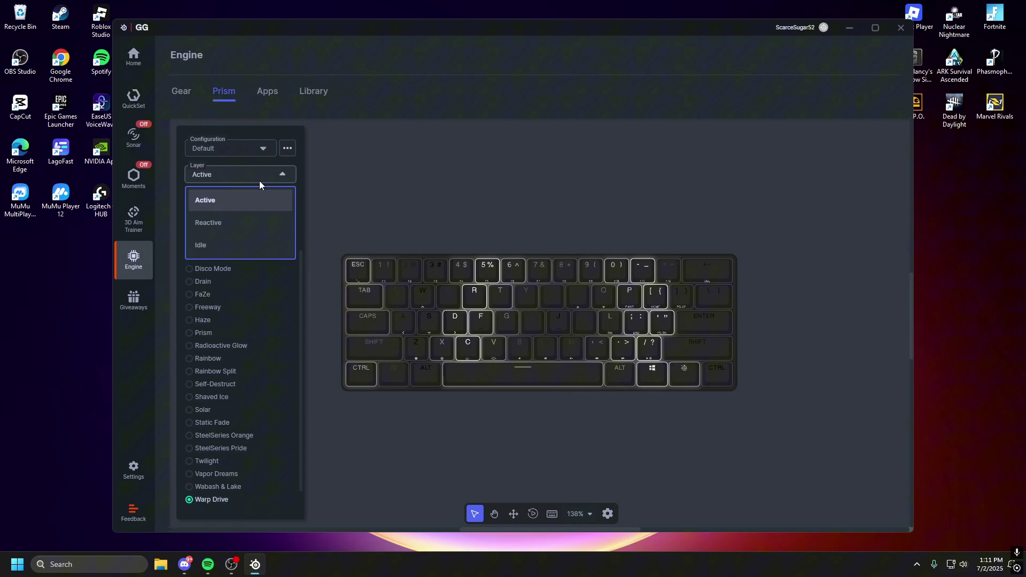
{"action": "left_click", "coordinate": [271, 165]}
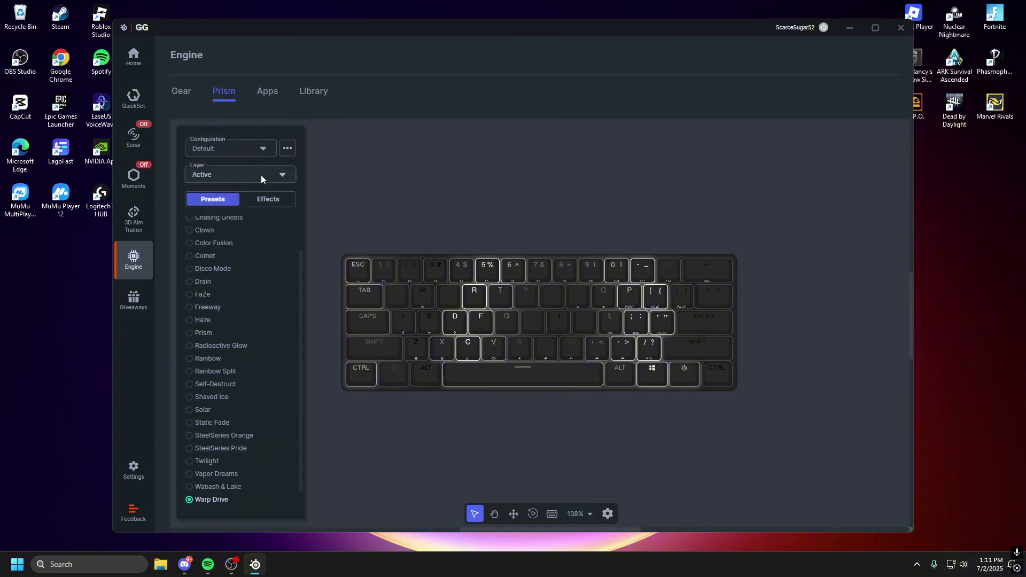
{"action": "left_click", "coordinate": [261, 175]}
{"action": "left_click", "coordinate": [206, 223]}
{"action": "left_click", "coordinate": [233, 172]}
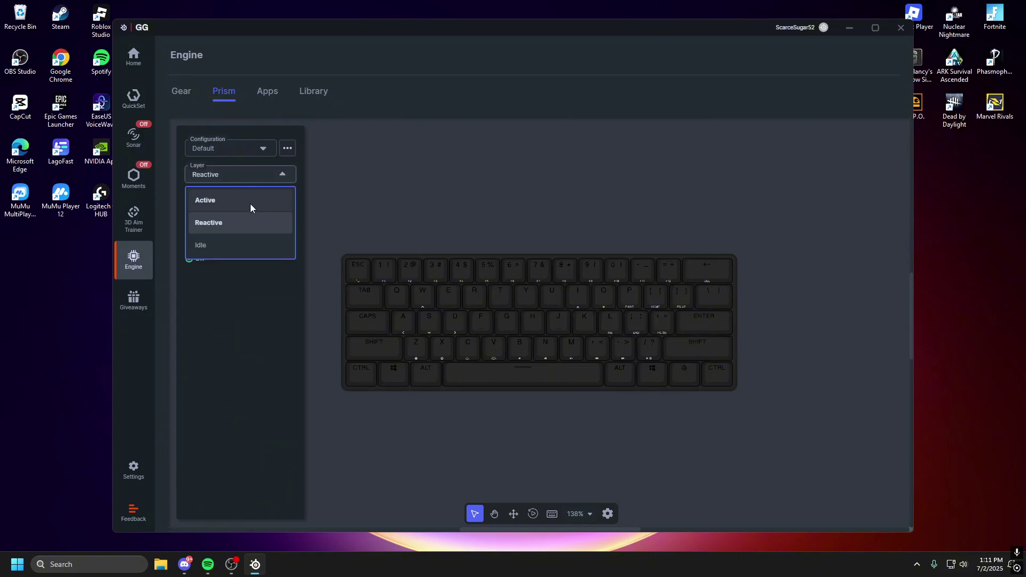
{"action": "left_click", "coordinate": [250, 203]}
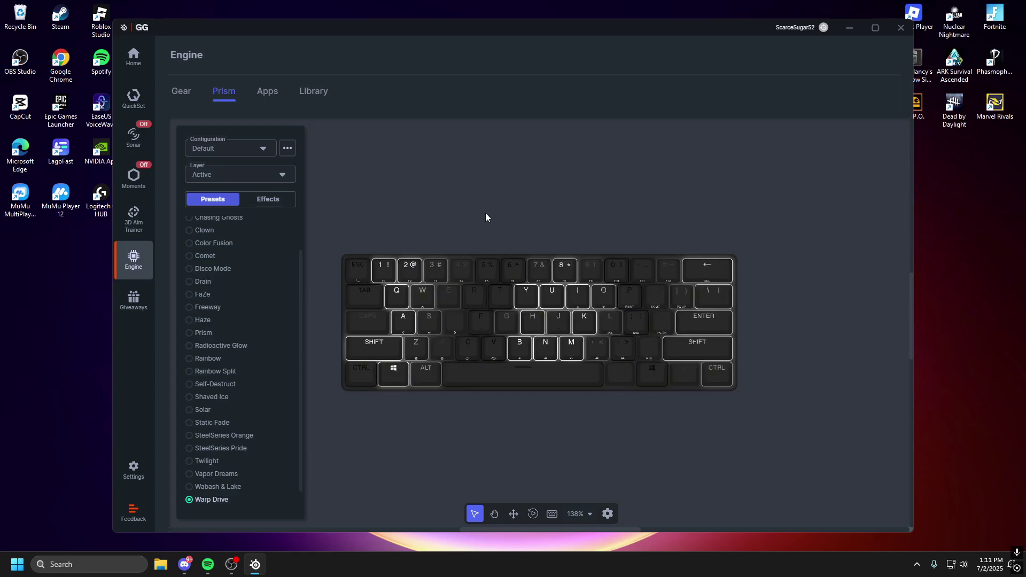